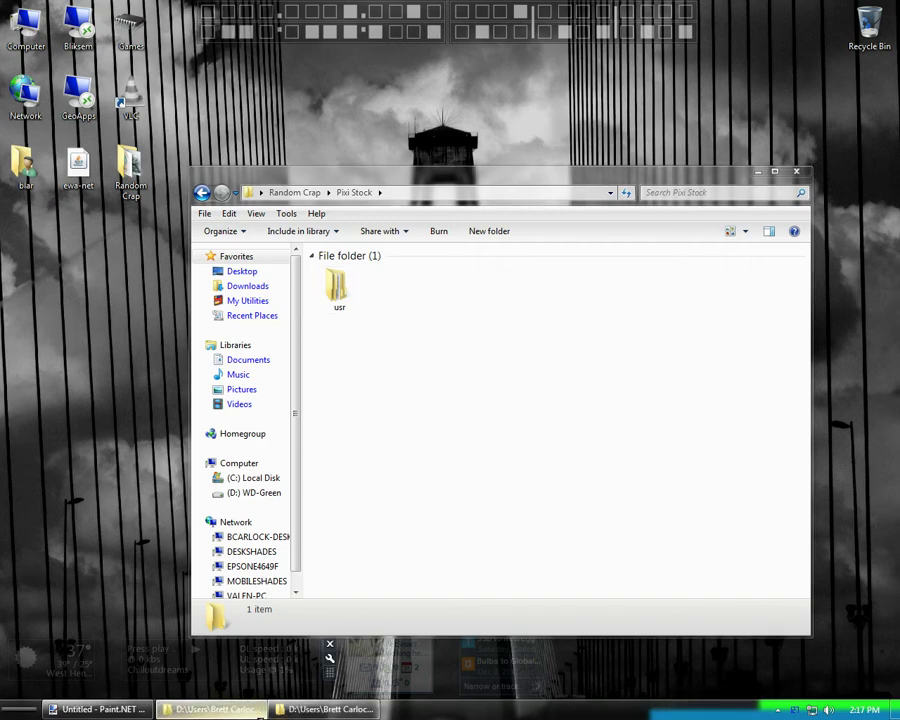
Bring up the lockscreen folder window and move it so that all its clock images are in view
left_click(258, 710)
left_click_drag(449, 154, 278, 14)
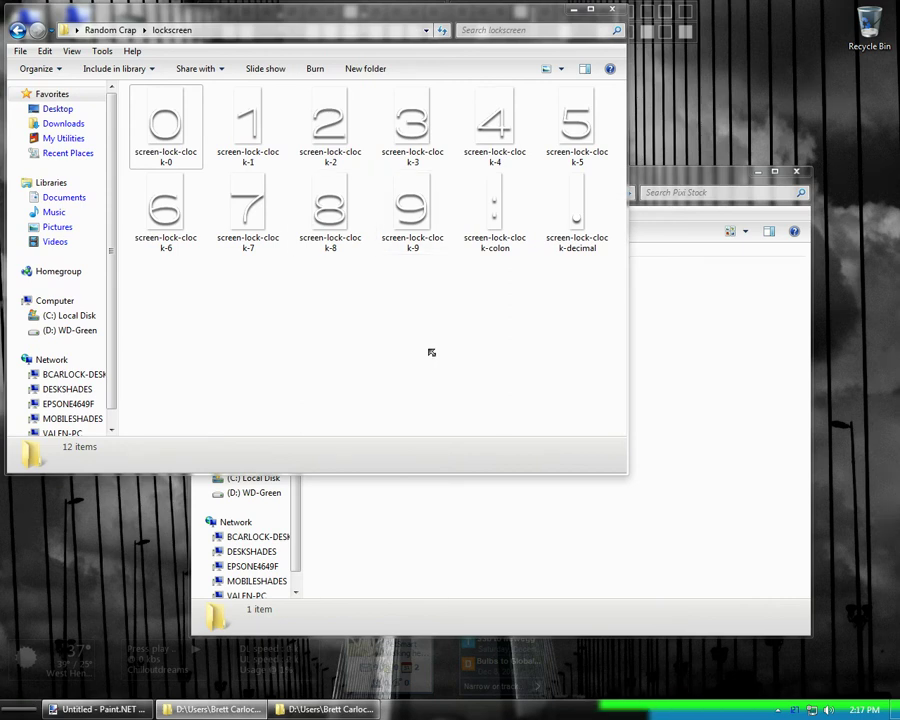
left_click_drag(583, 313, 126, 136)
left_click(315, 287)
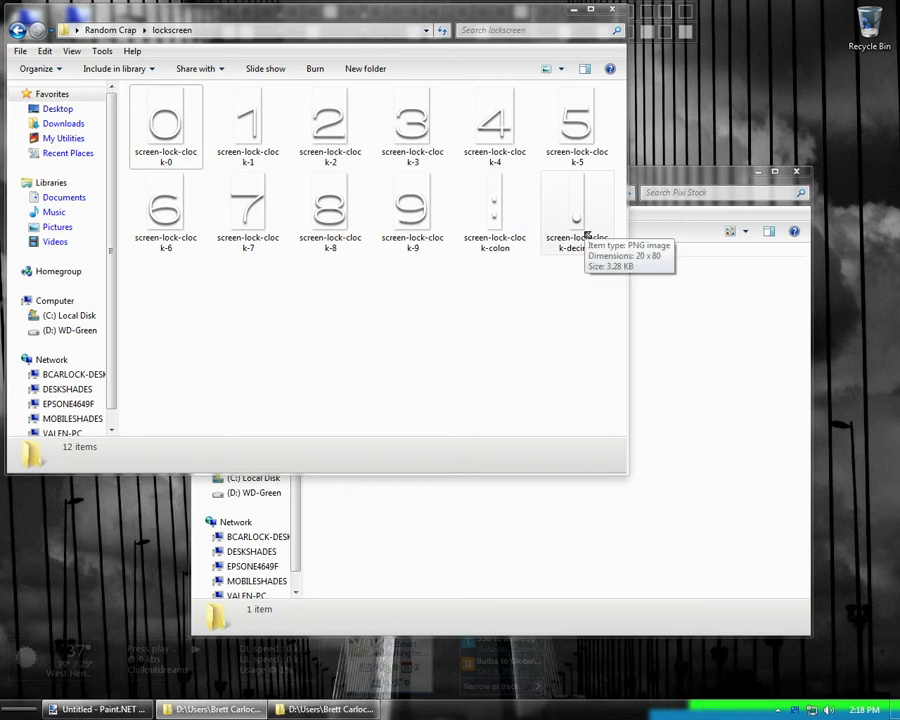
In the Pixi Stock window, go into usr, palm, sysmgr and open the images folder
left_click(720, 417)
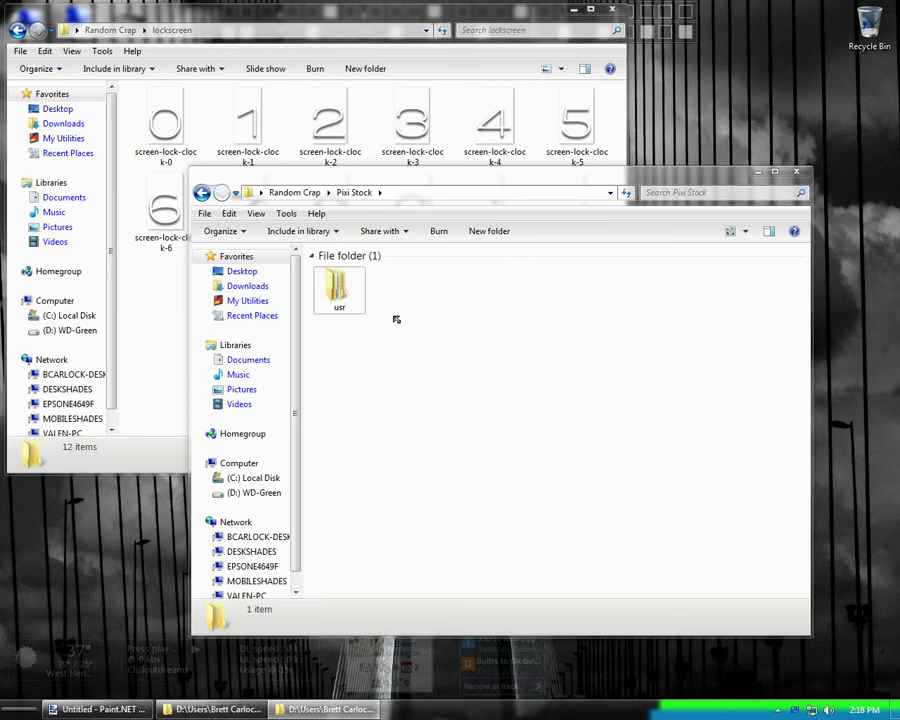
left_click(345, 297)
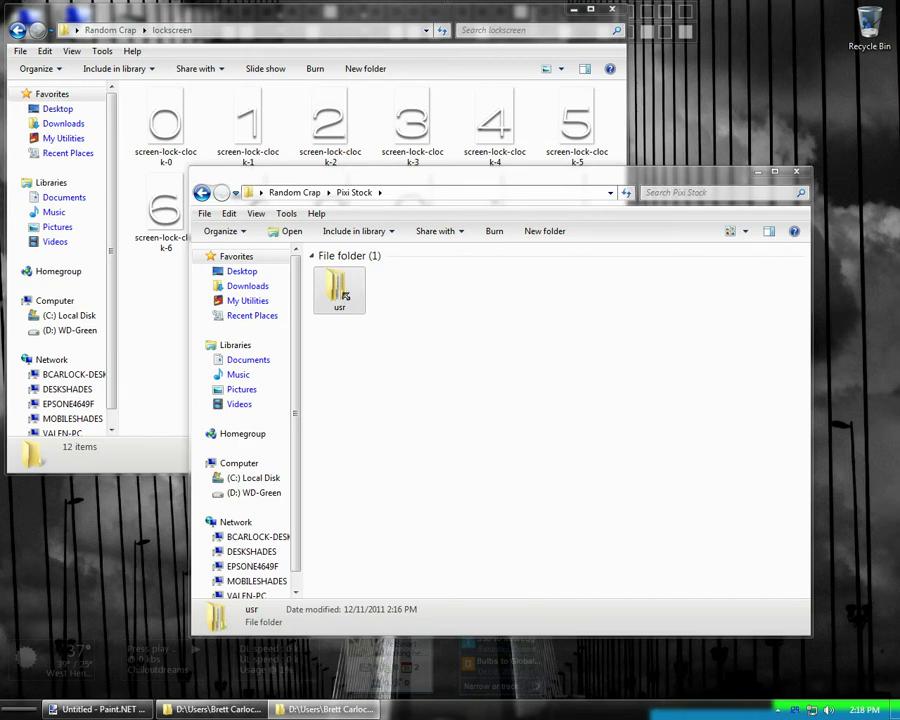
double_click(345, 296)
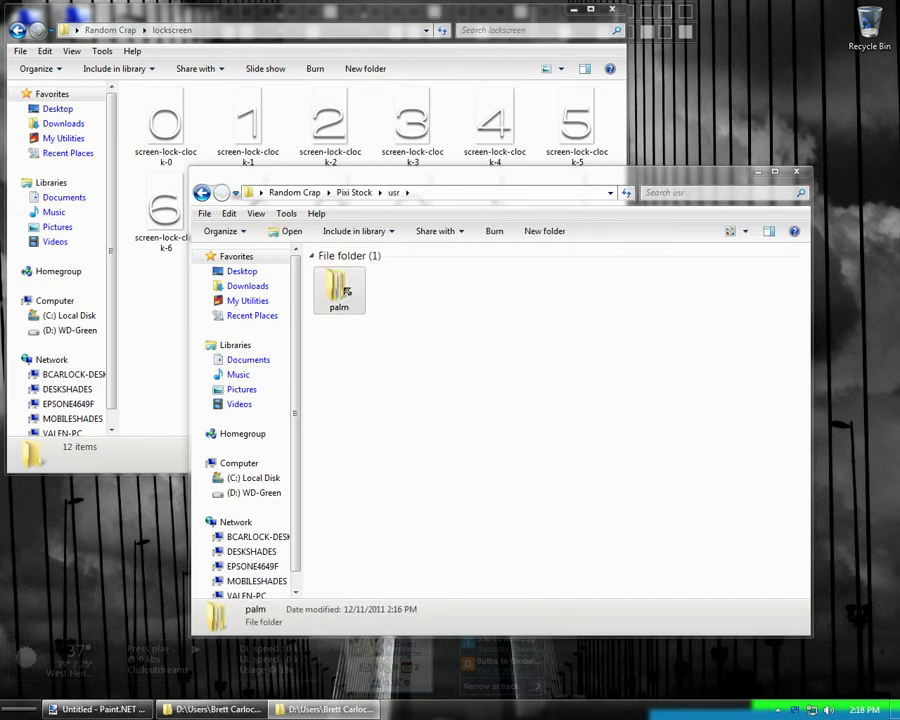
double_click(340, 291)
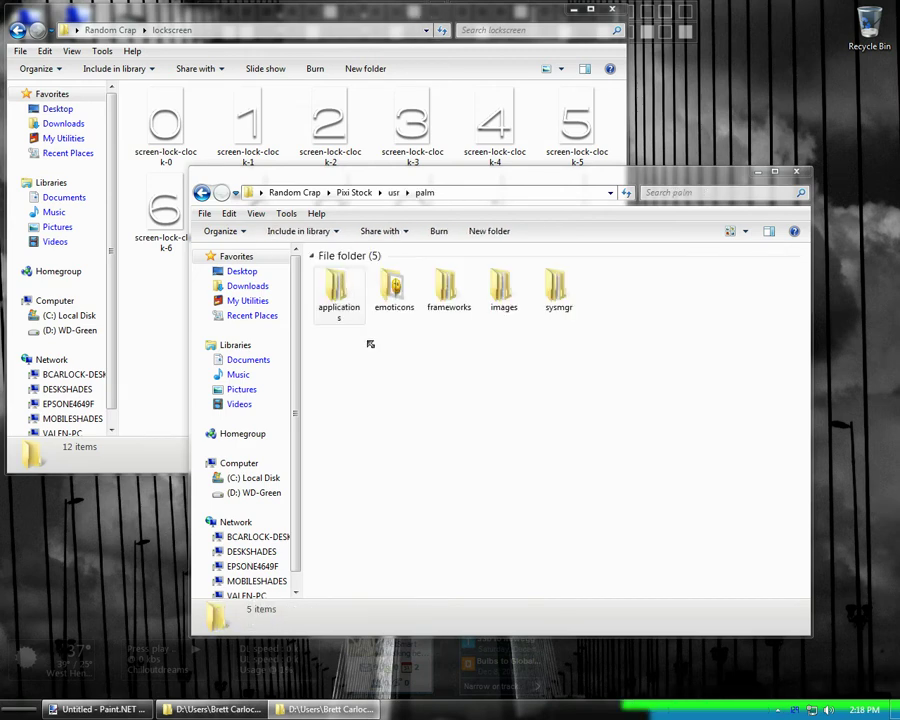
left_click(559, 292)
double_click(559, 292)
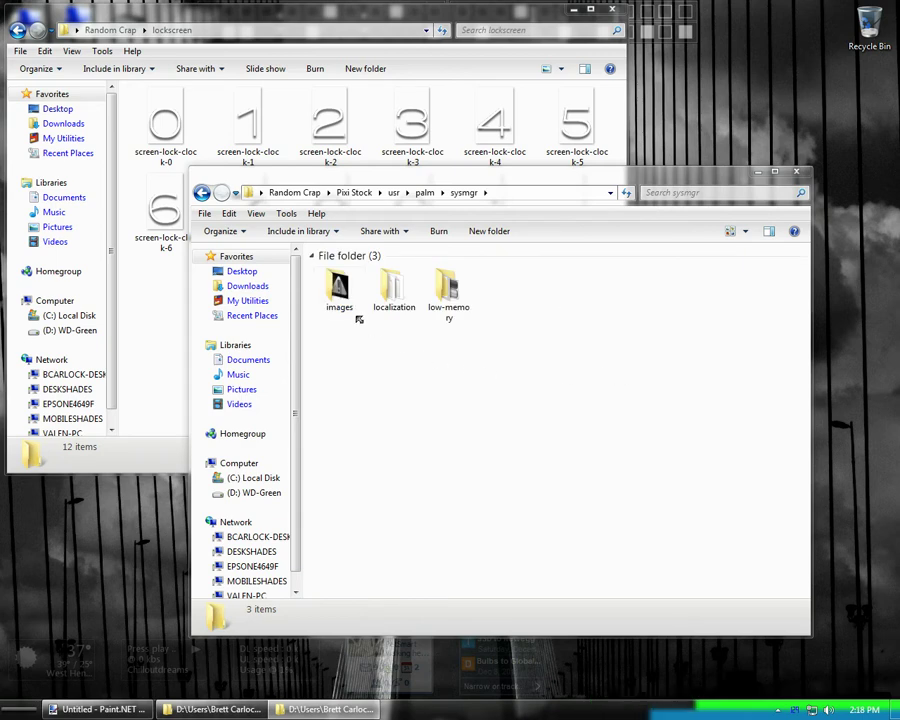
left_click(341, 287)
double_click(341, 287)
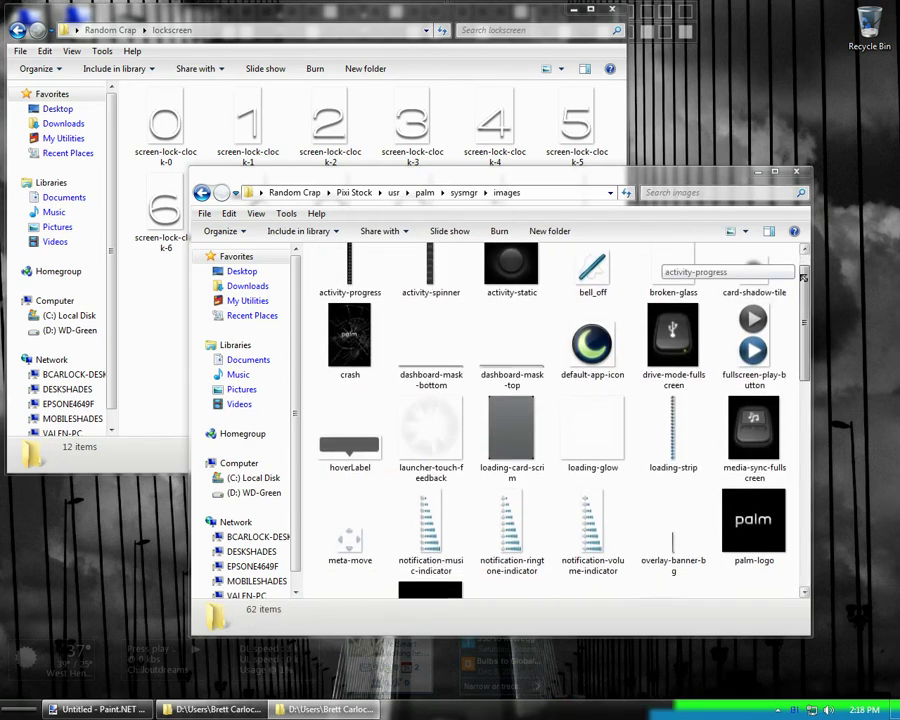
Find the stock lock-screen clock images and select screen-lock-clock-0 through screen-lock-clock-decimal
left_click_drag(802, 276, 802, 378)
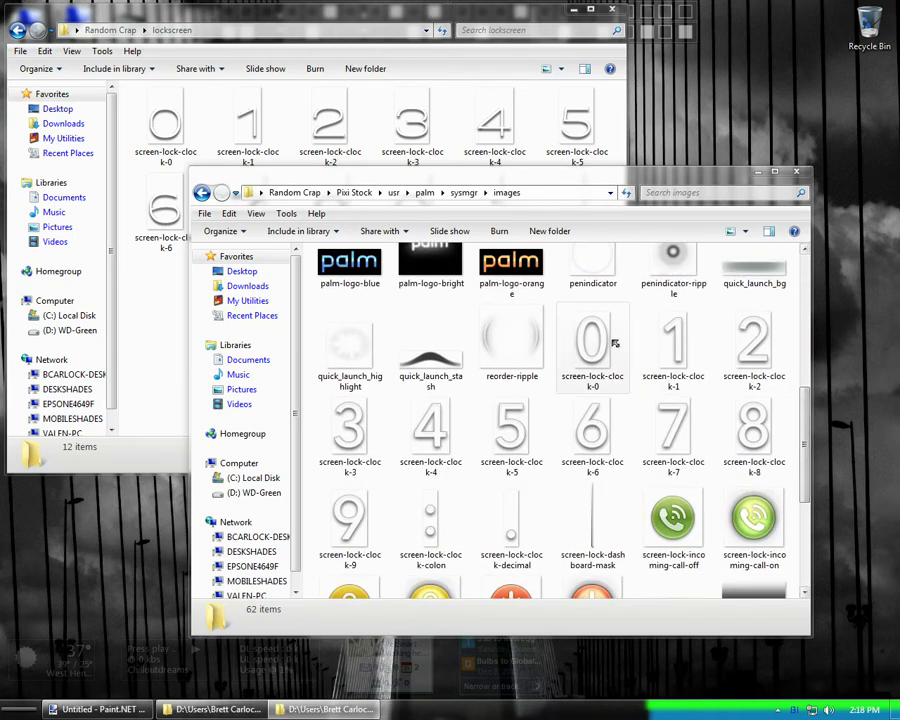
left_click(600, 345)
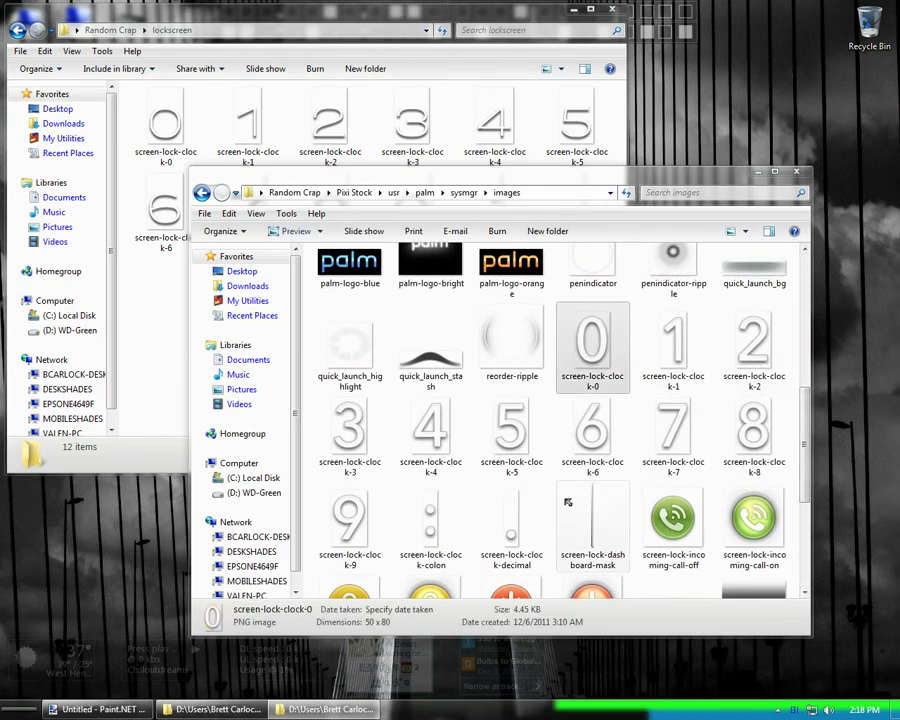
left_click(605, 528)
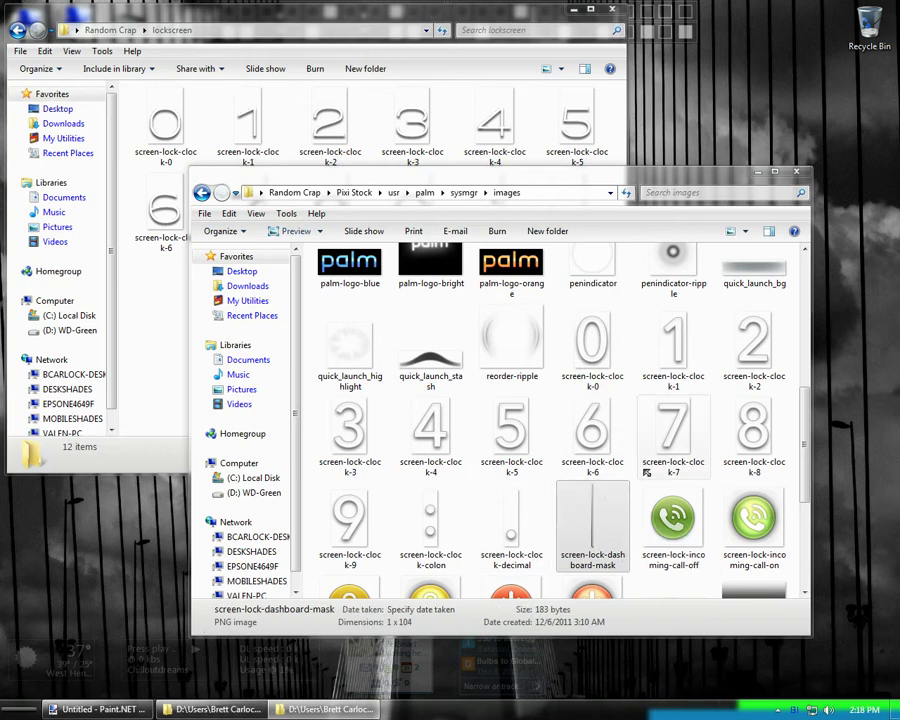
left_click_drag(805, 395, 806, 408)
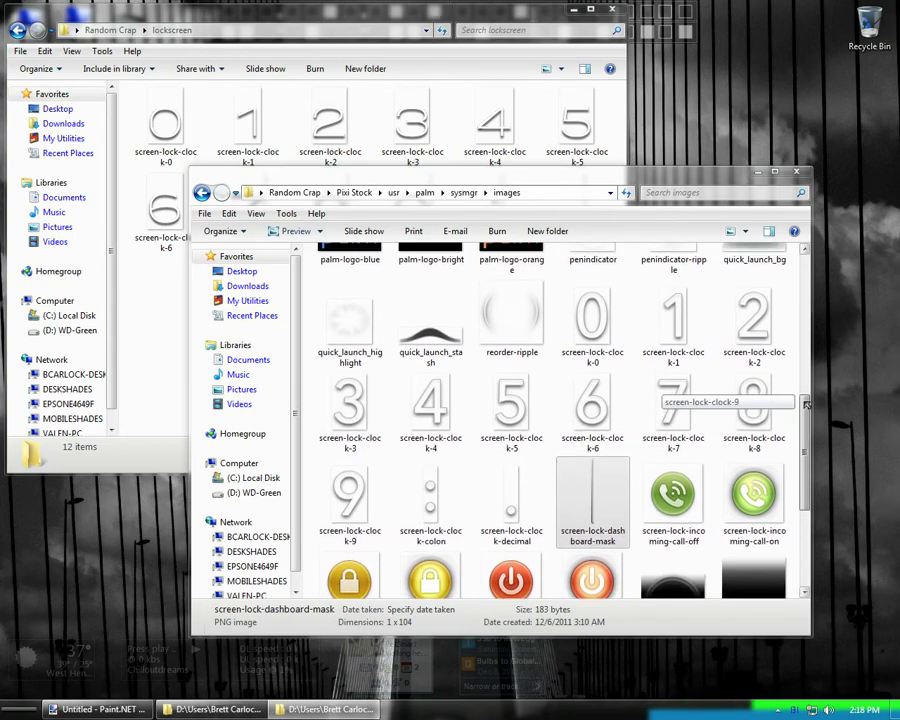
left_click(592, 312)
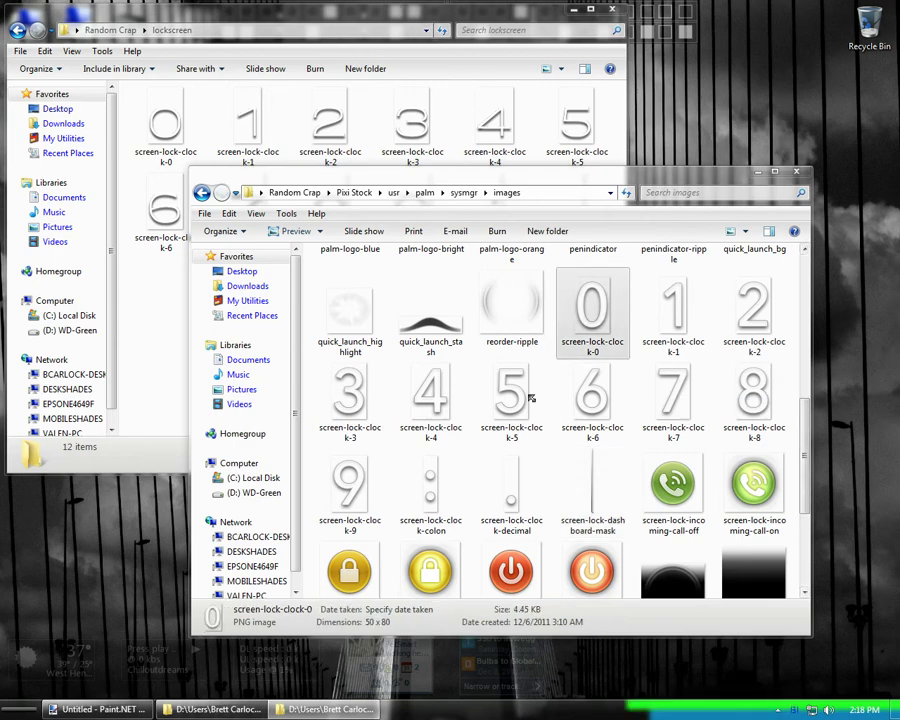
left_click(511, 492, "shift")
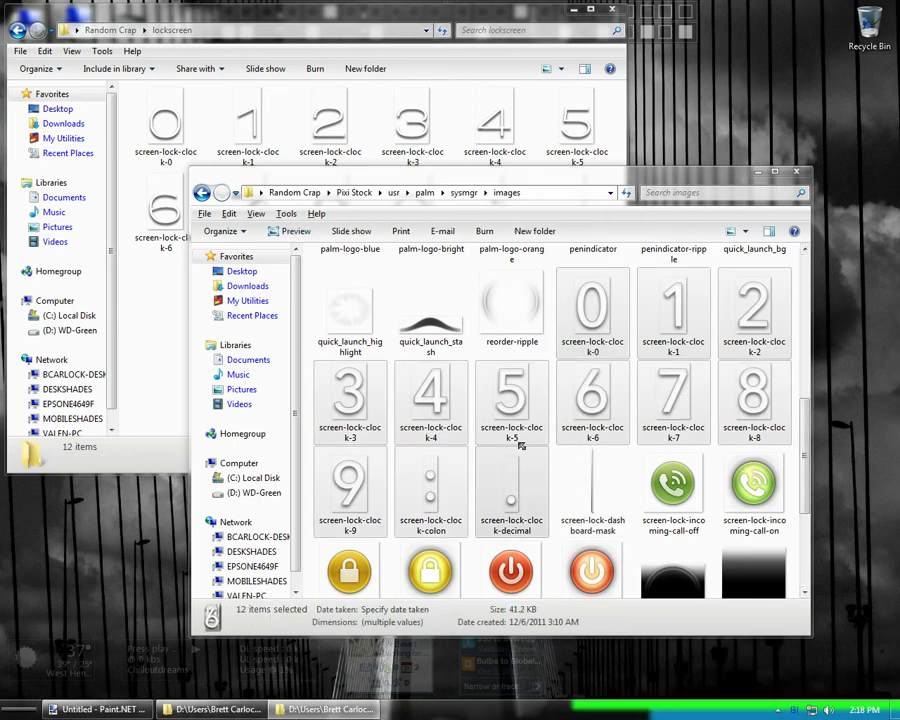
Select the matching images screen-lock-clock-0 through screen-lock-clock-decimal in the lockscreen folder for comparison, and clear the selection
left_click(413, 20)
left_click(165, 125)
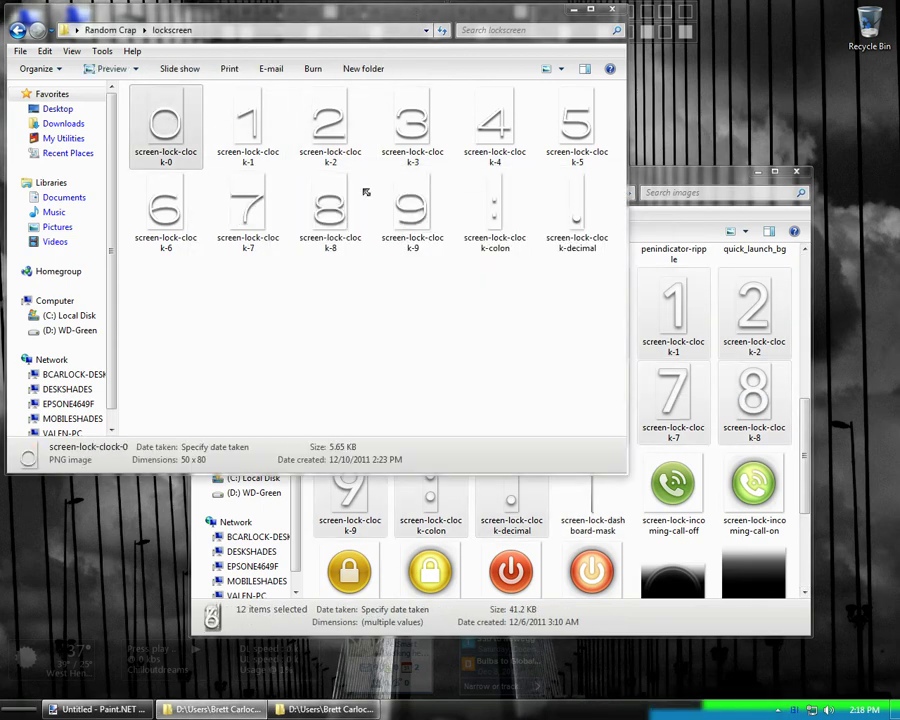
left_click(570, 211, "shift")
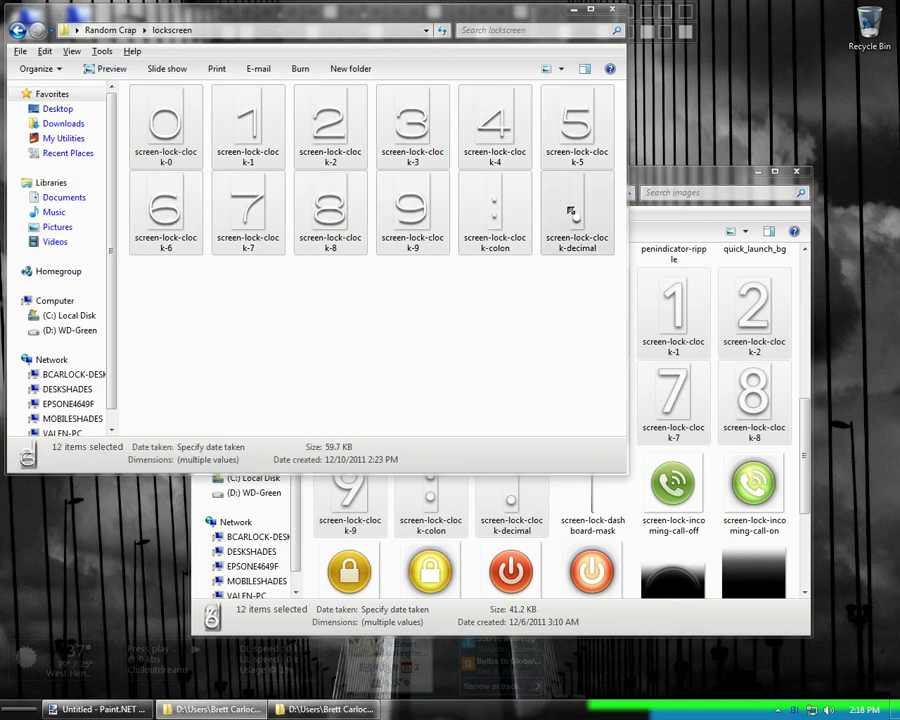
left_click(546, 356)
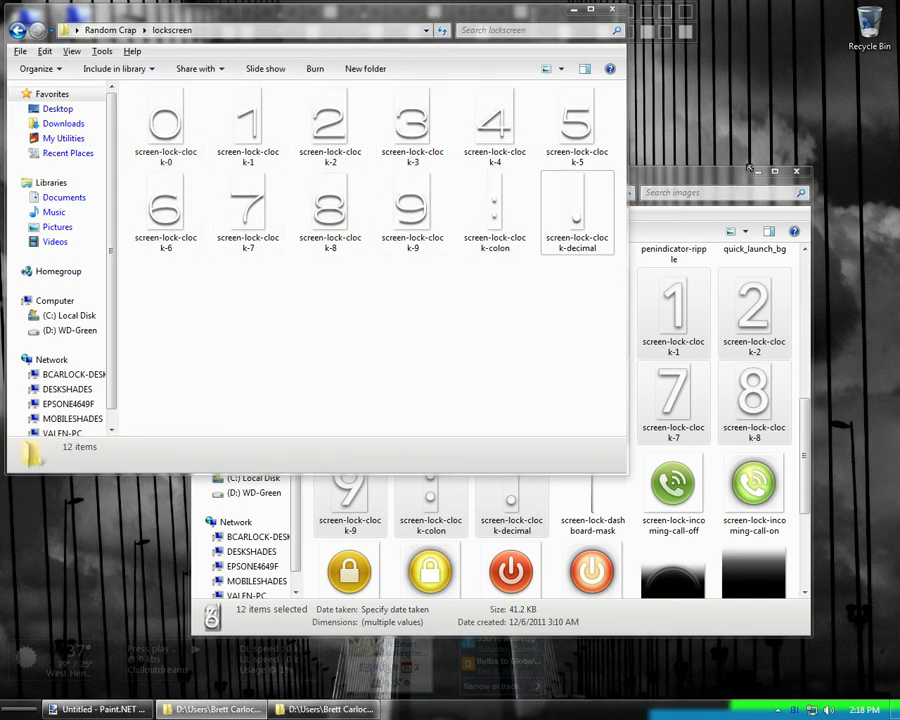
Minimize the stock images folder window and close it, keeping the lockscreen folder open
left_click(758, 173)
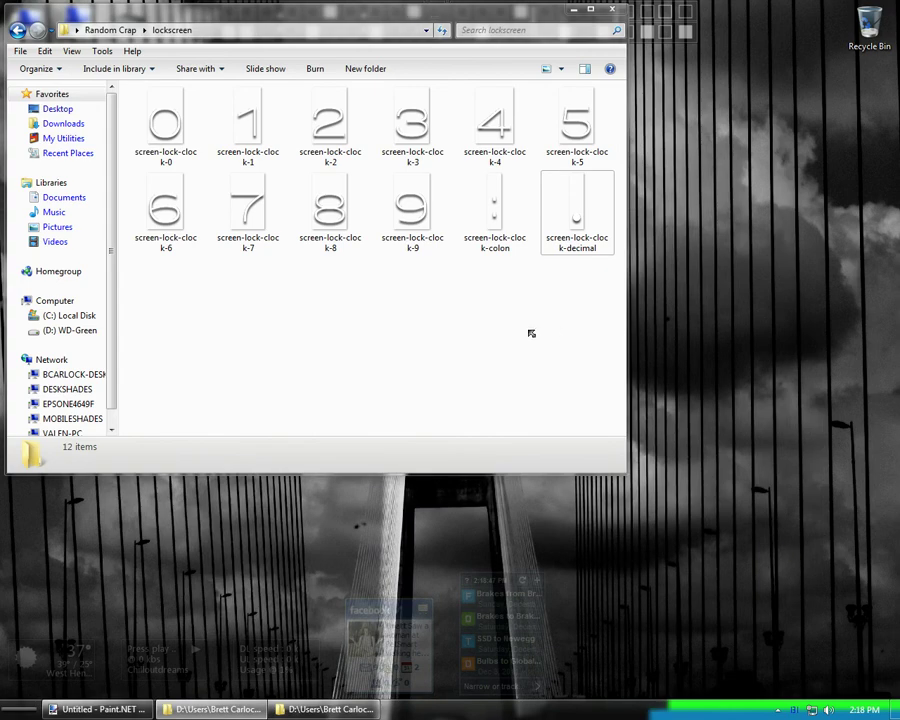
right_click(328, 709)
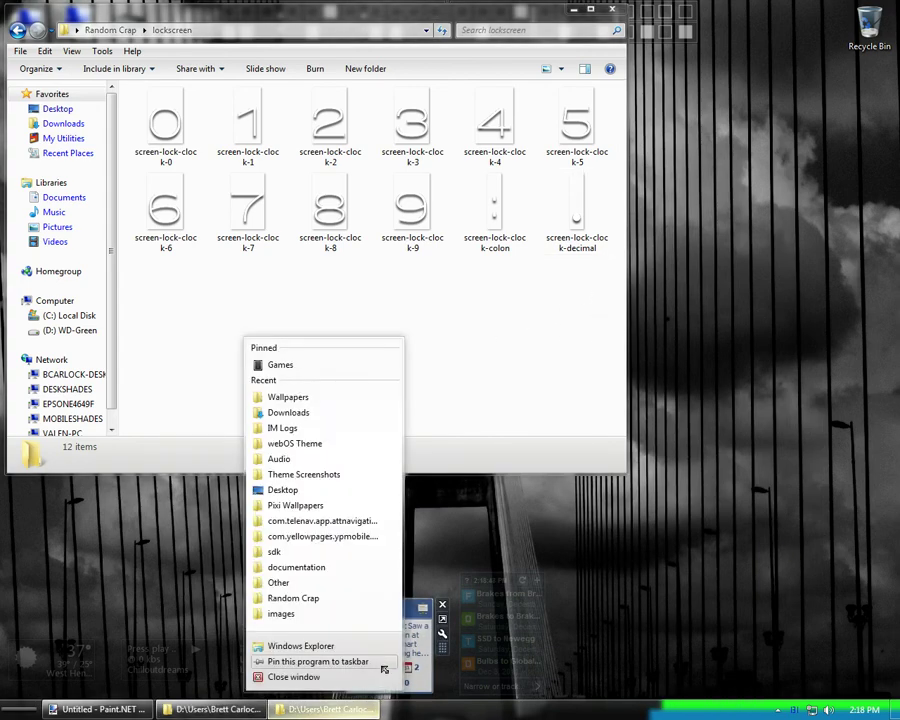
left_click(372, 679)
Examine the pixel dimensions of the individual clock digit, colon and decimal images in the lockscreen folder
left_click(576, 245)
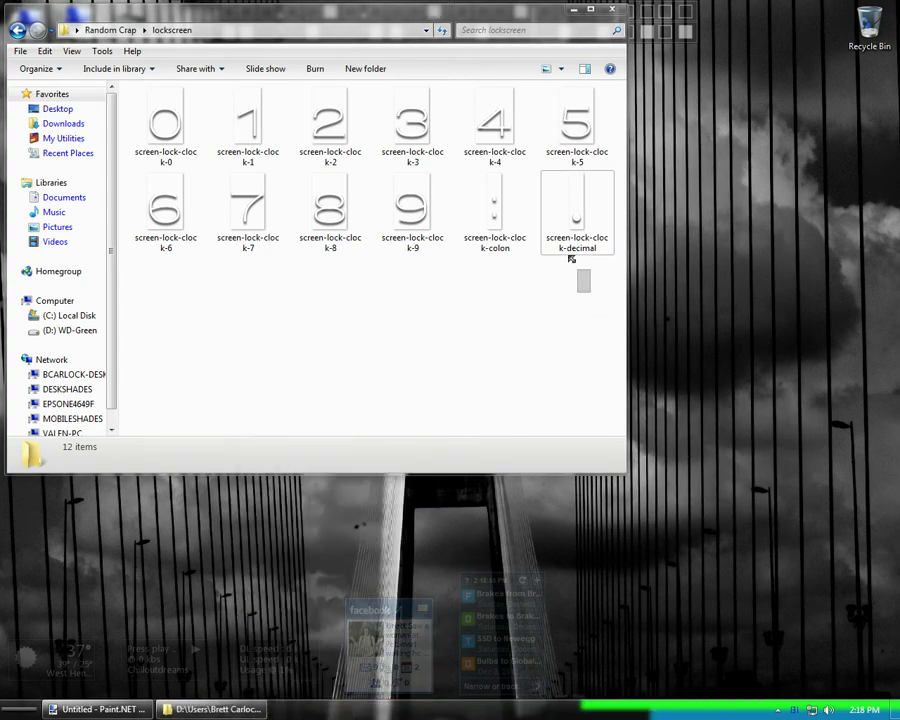
left_click(411, 310)
left_click(199, 150)
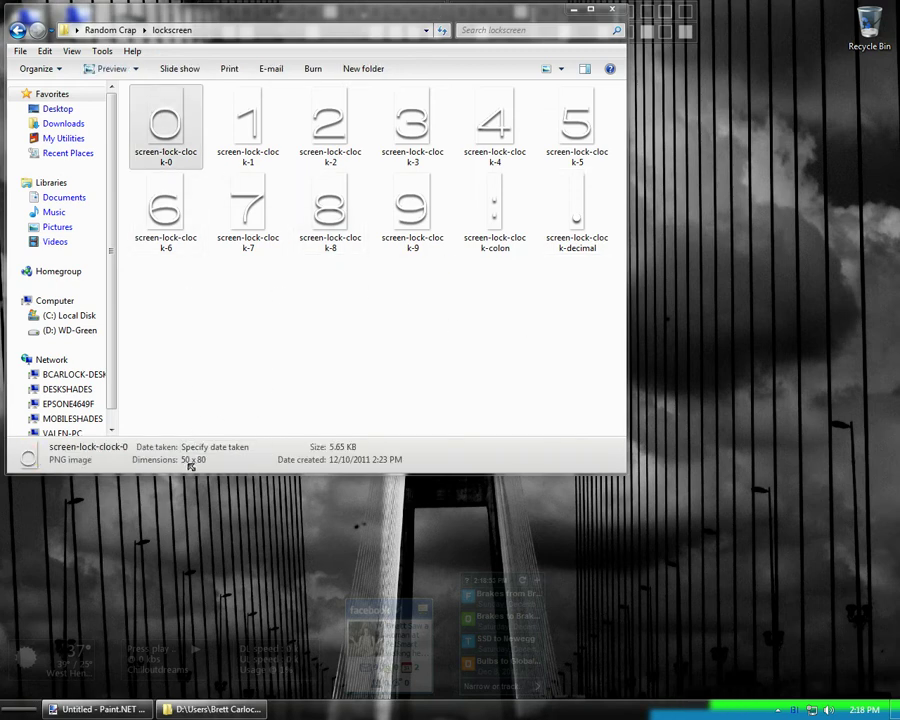
left_click(246, 151)
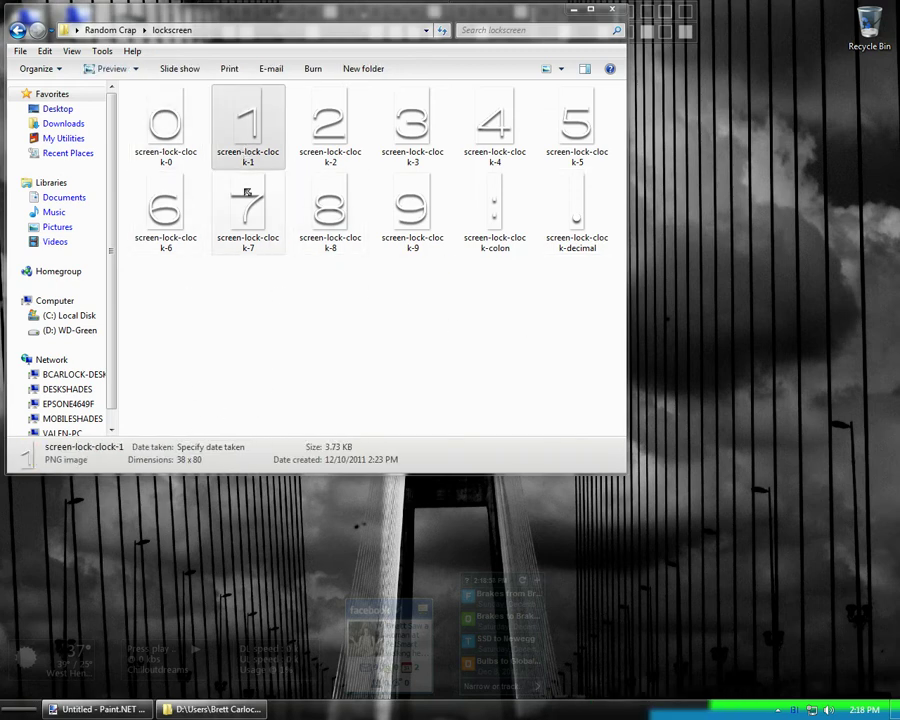
left_click(330, 135)
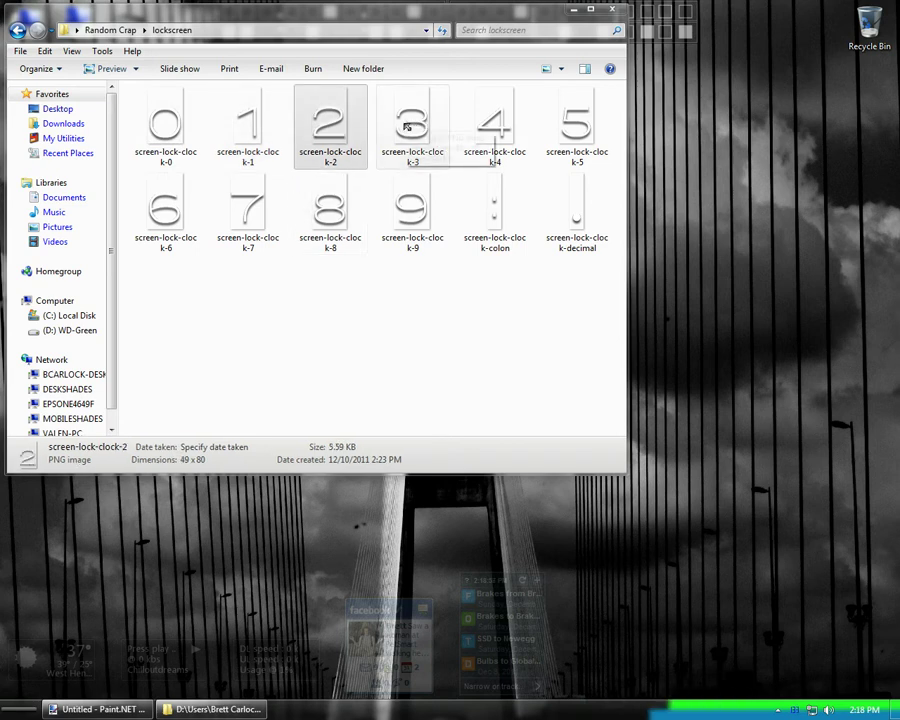
left_click(407, 126)
left_click(481, 144)
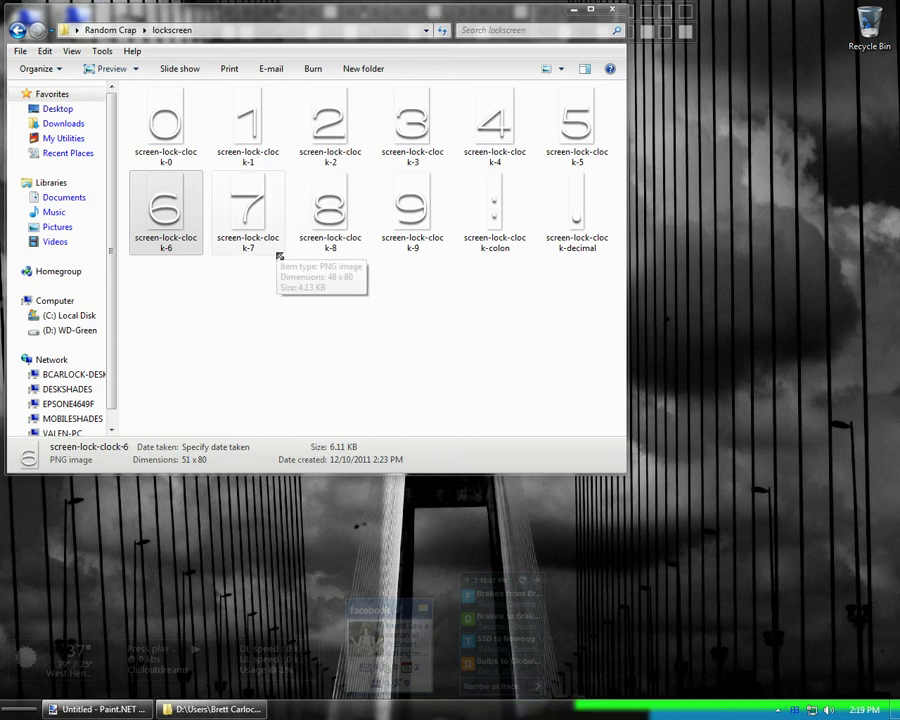
left_click(275, 307)
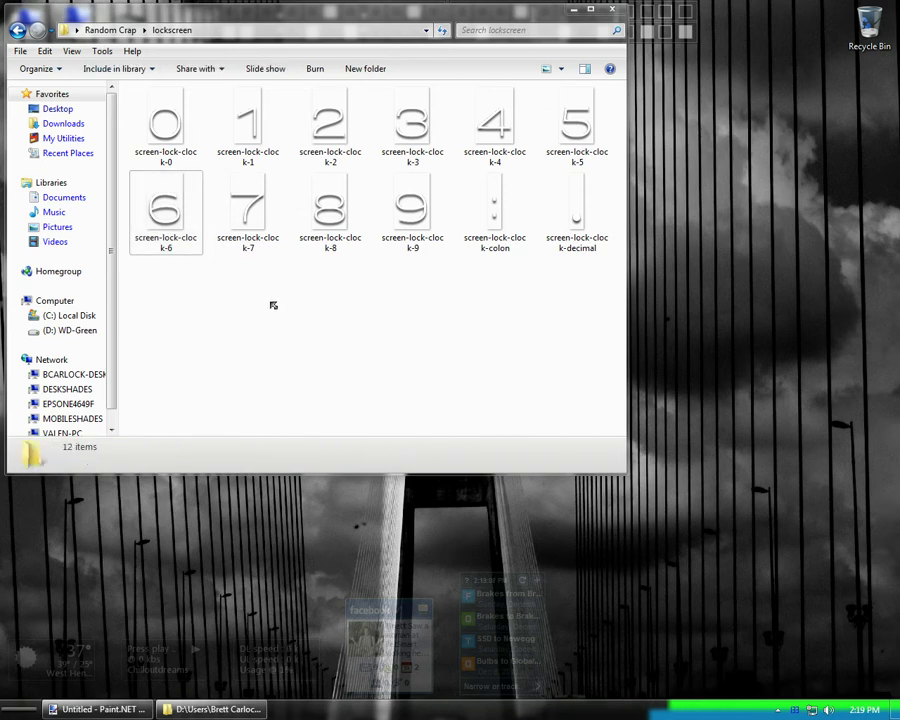
left_click(245, 212)
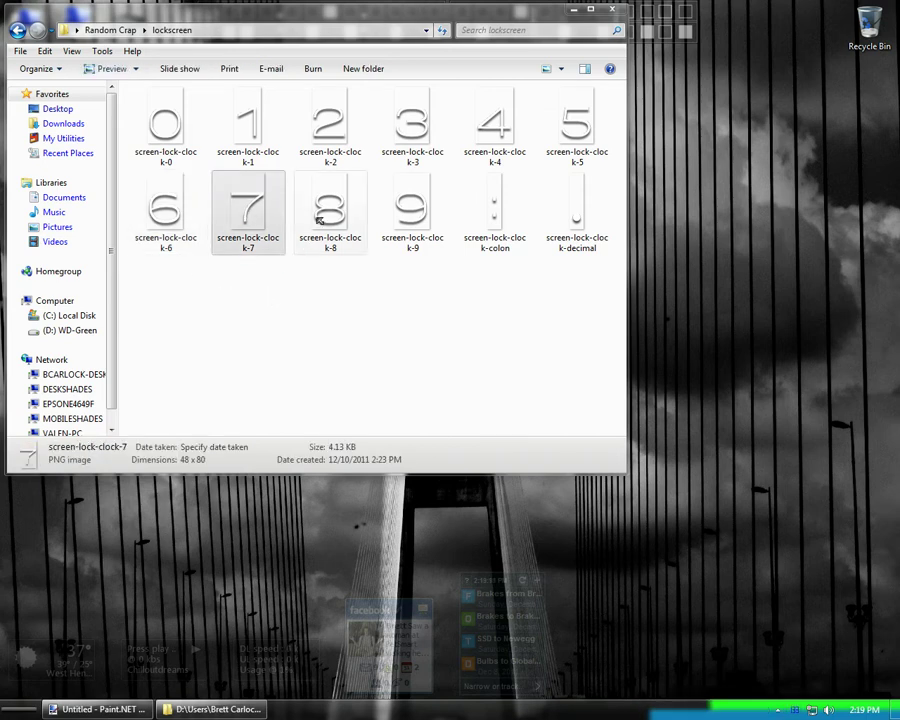
left_click(410, 205)
left_click(485, 205)
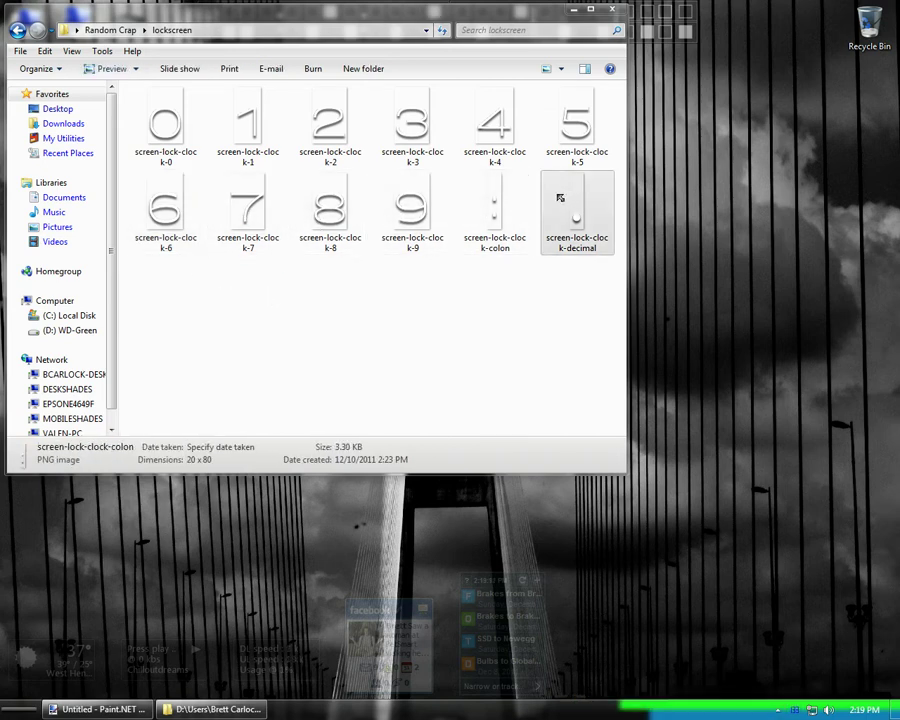
left_click(560, 197)
left_click(440, 326)
Switch to Paint.NET by opening screen-lock-clock-0 from the lockscreen folder there as its own image
left_click(148, 128)
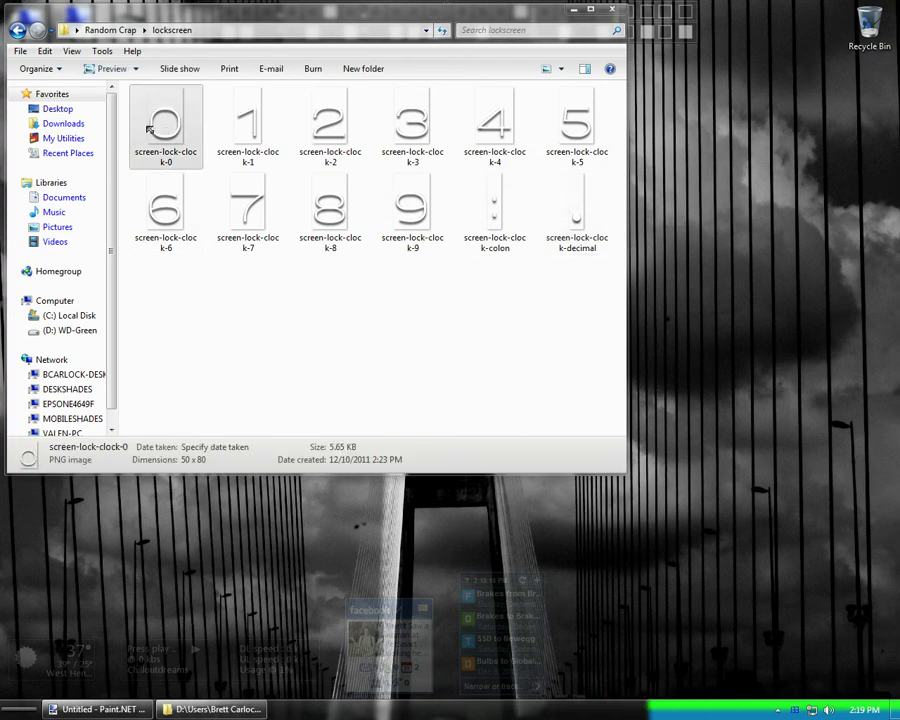
mouse_move(148, 128)
left_mouse_down()
mouse_move(235, 382)
mouse_move(125, 700)
mouse_move(352, 322)
mouse_move(462, 357)
mouse_move(440, 327)
left_mouse_up()
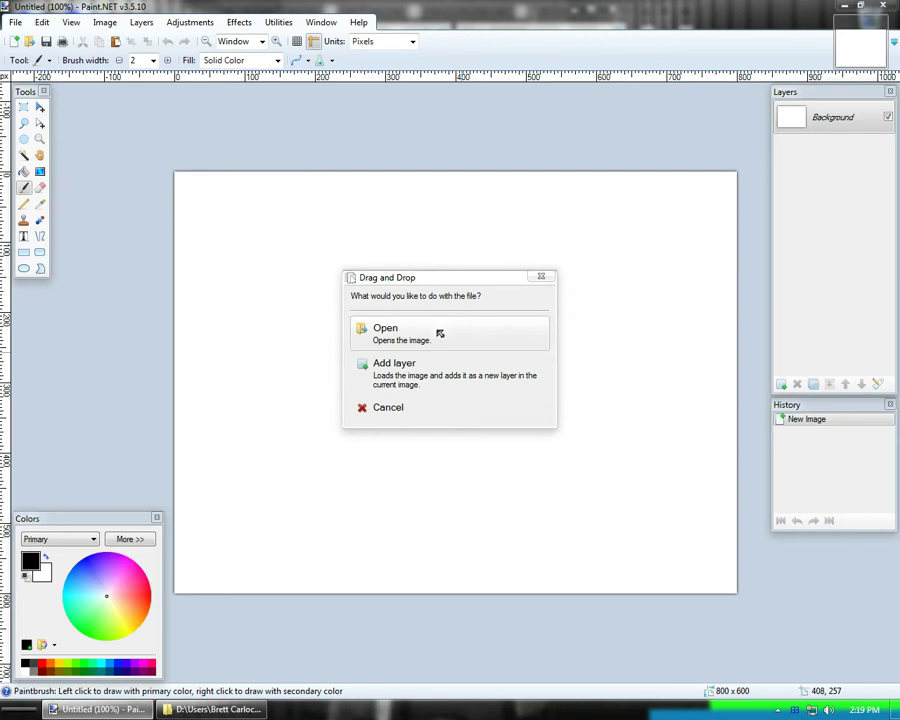
left_click(440, 333)
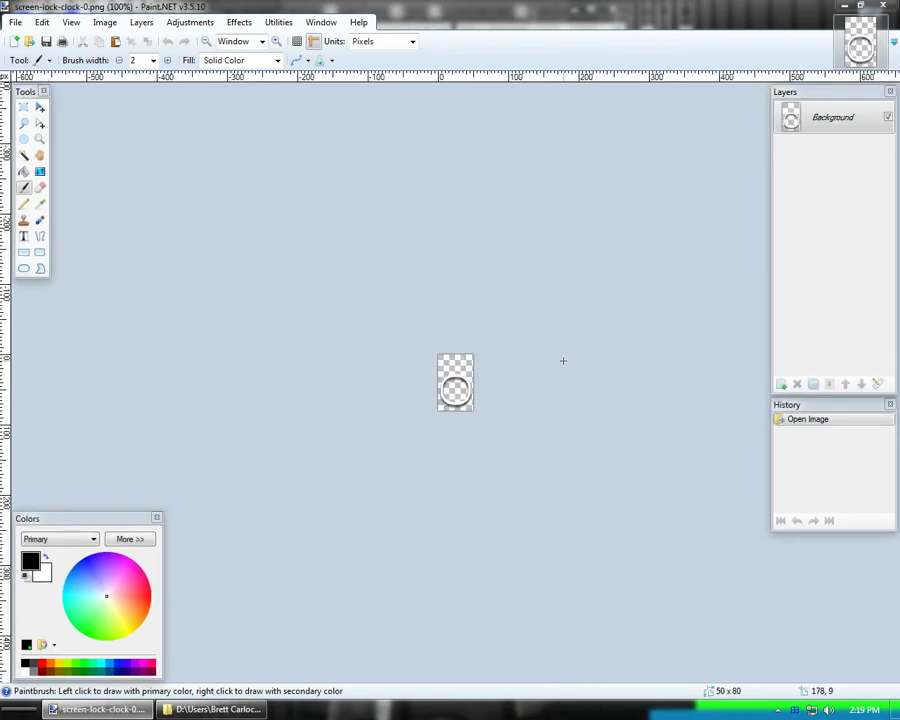
Add a new empty layer above the Background layer, and turn the Background's visibility off and back on
scroll(556, 372, "up", 10)
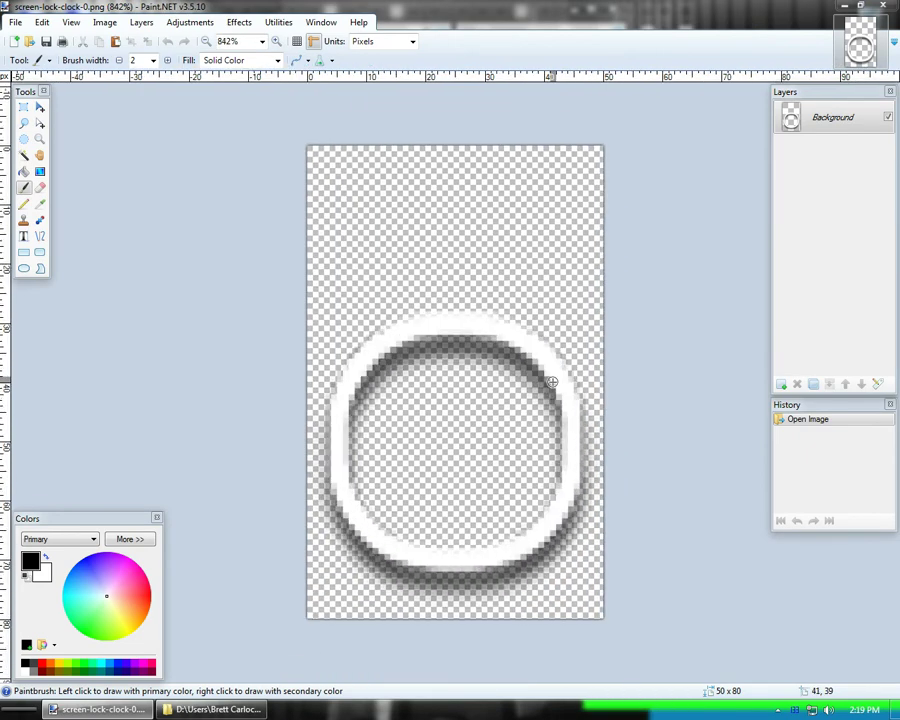
scroll(552, 381, "down", 1)
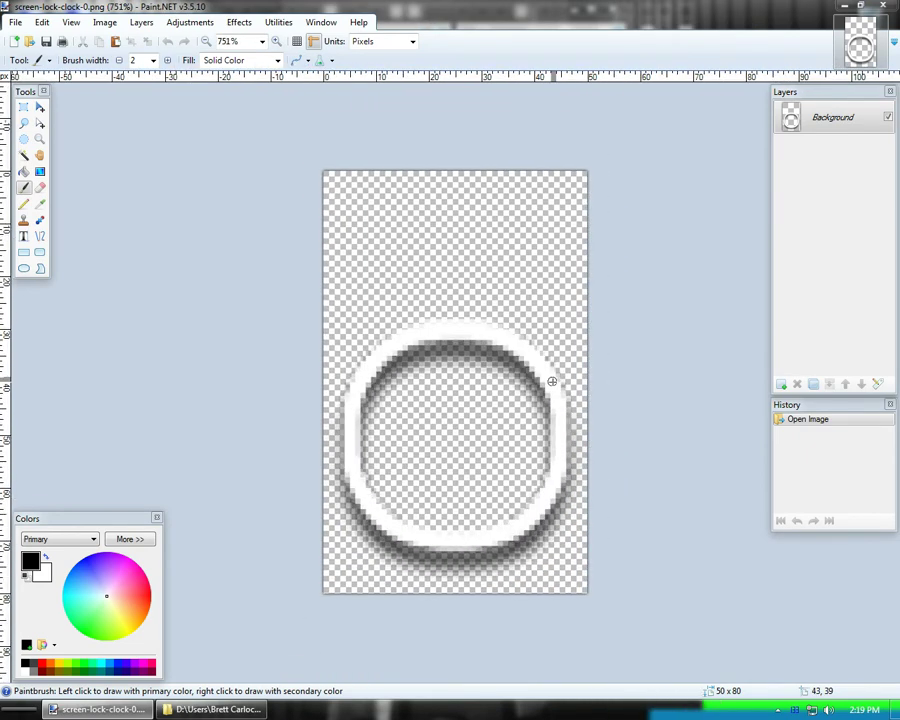
key("ctrl+shift+n")
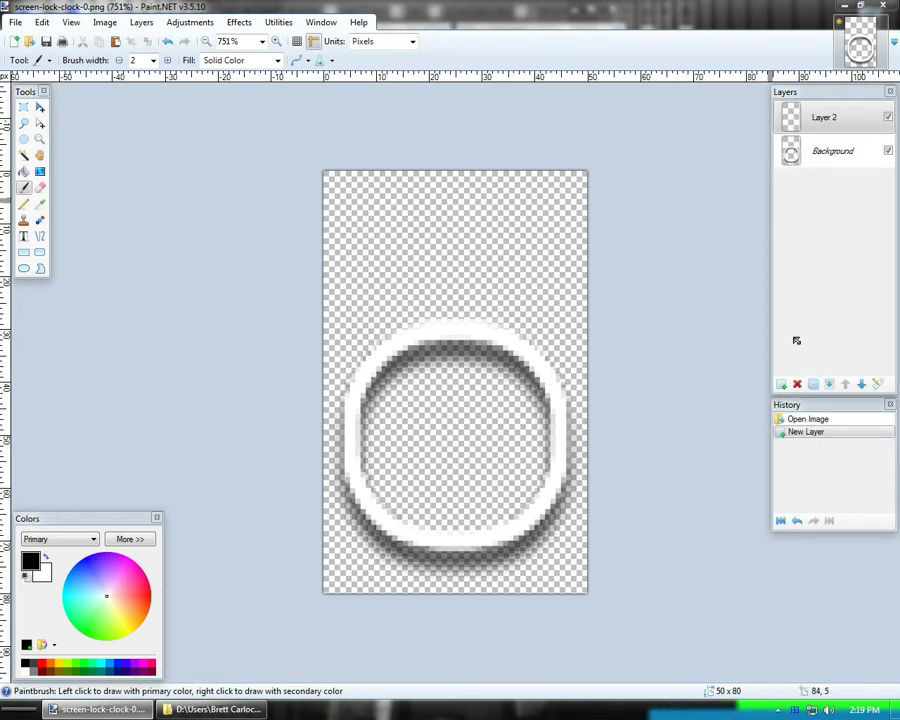
left_click(888, 151)
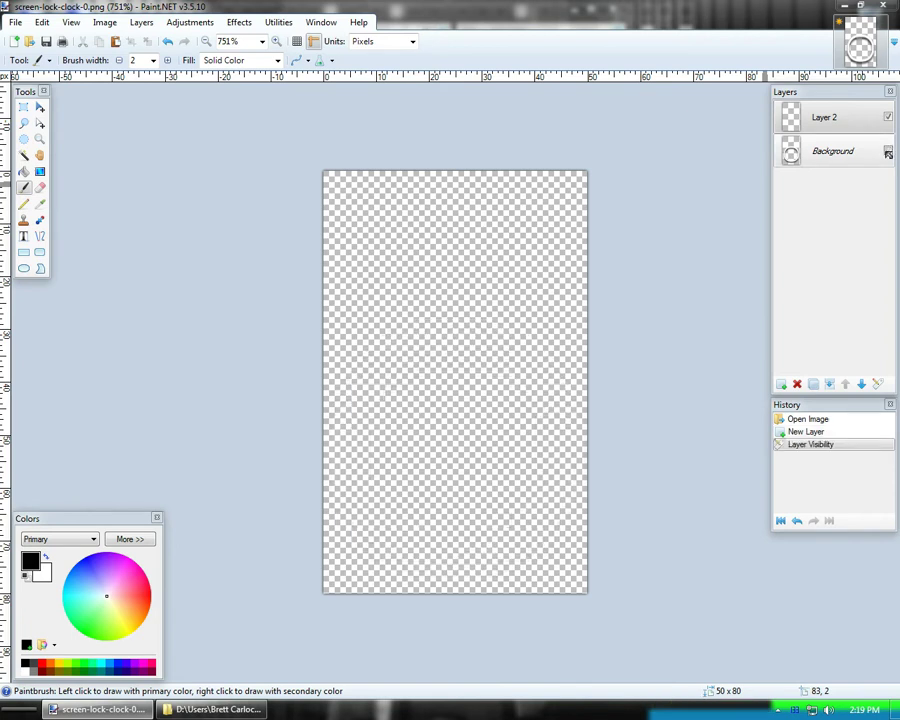
left_click(888, 151)
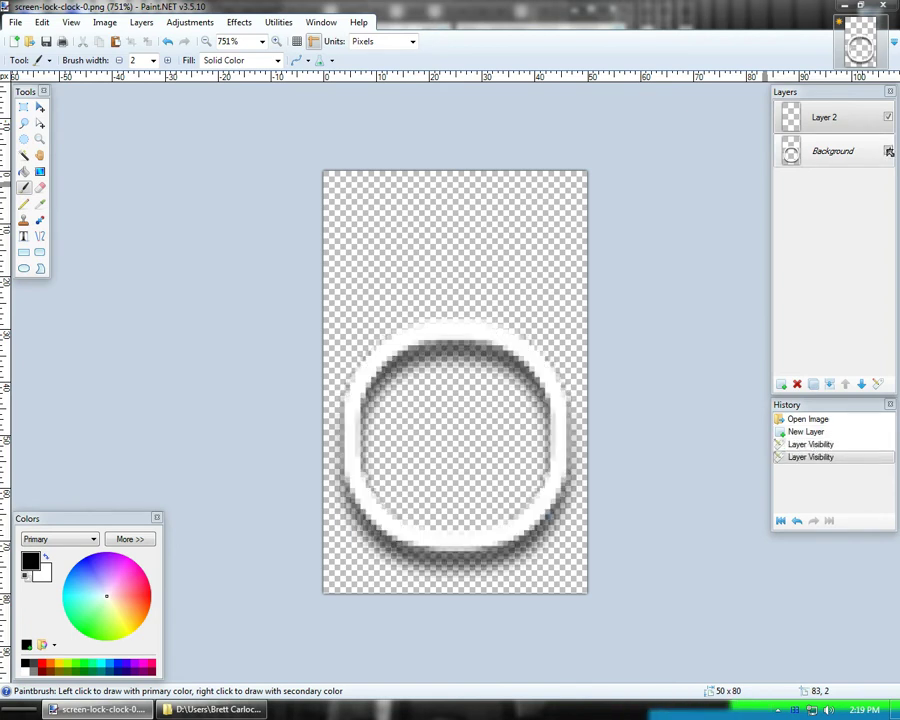
Hide the Background layer and set the Text tool's font to Carlock
left_click(888, 151)
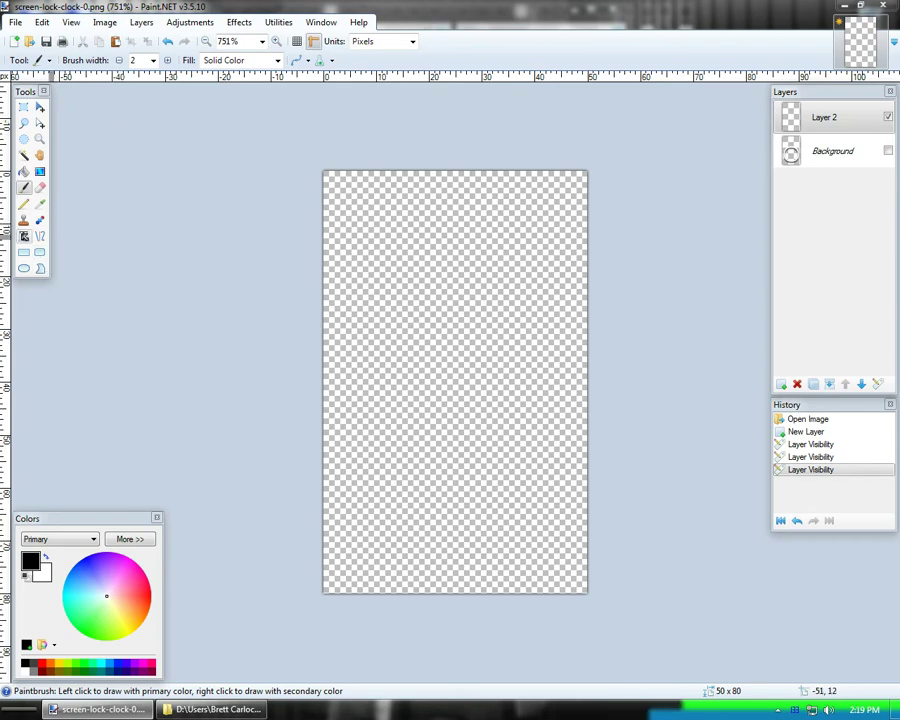
left_click(24, 236)
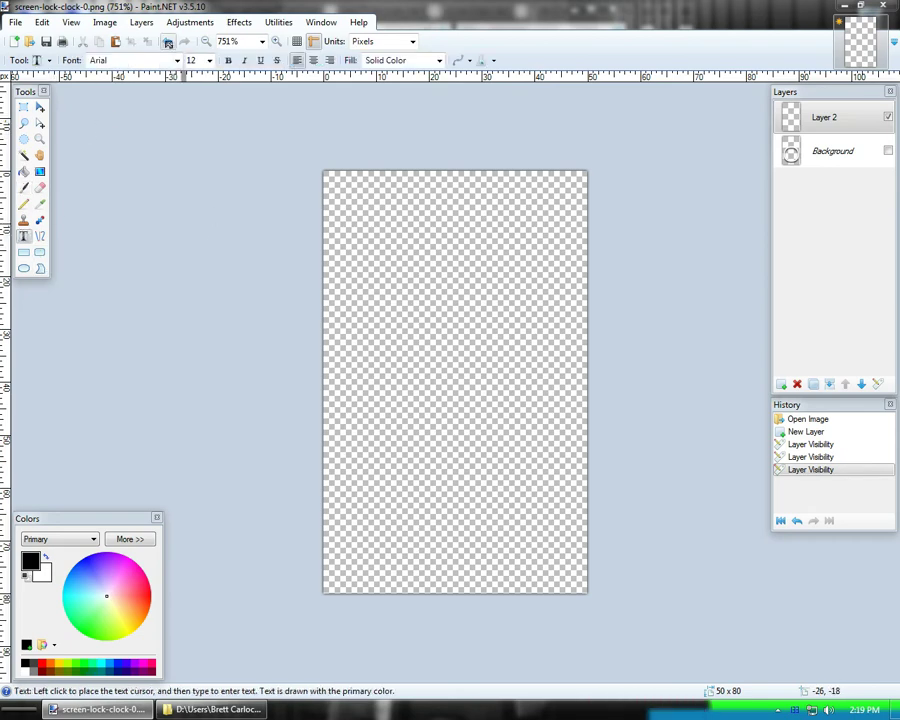
left_click(177, 61)
mouse_move(290, 108)
left_mouse_down()
mouse_move(290, 92)
mouse_move(290, 156)
mouse_move(290, 126)
left_mouse_up()
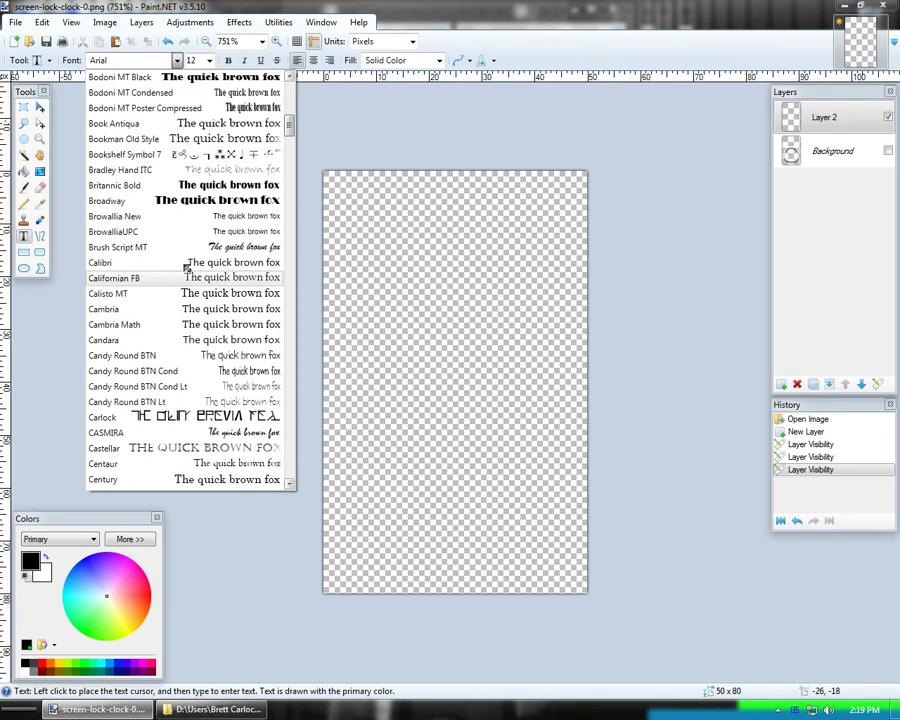
scroll(212, 262, "down", 1)
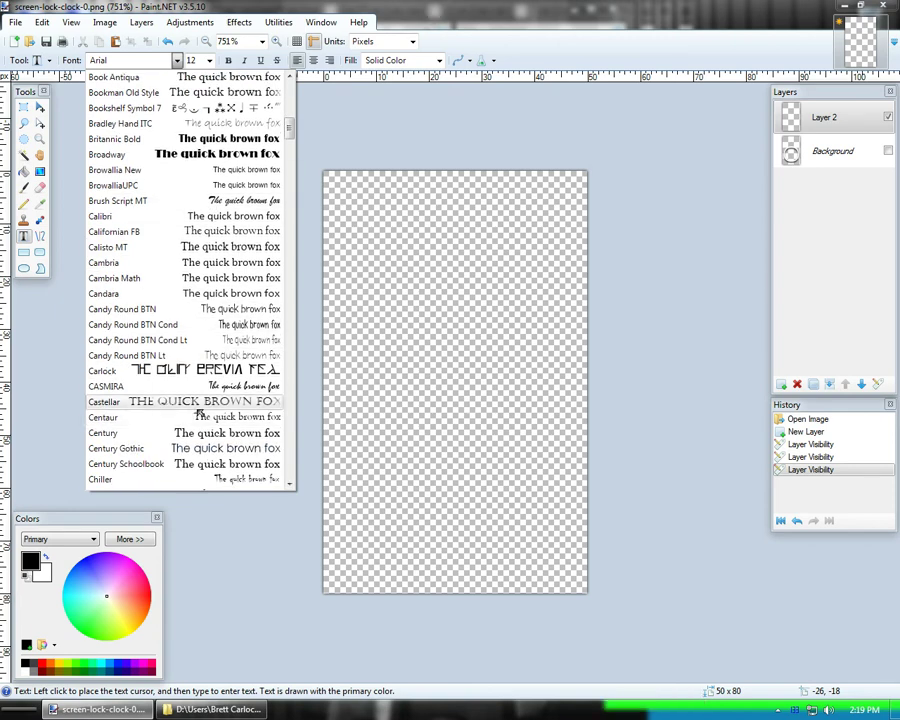
left_click(186, 372)
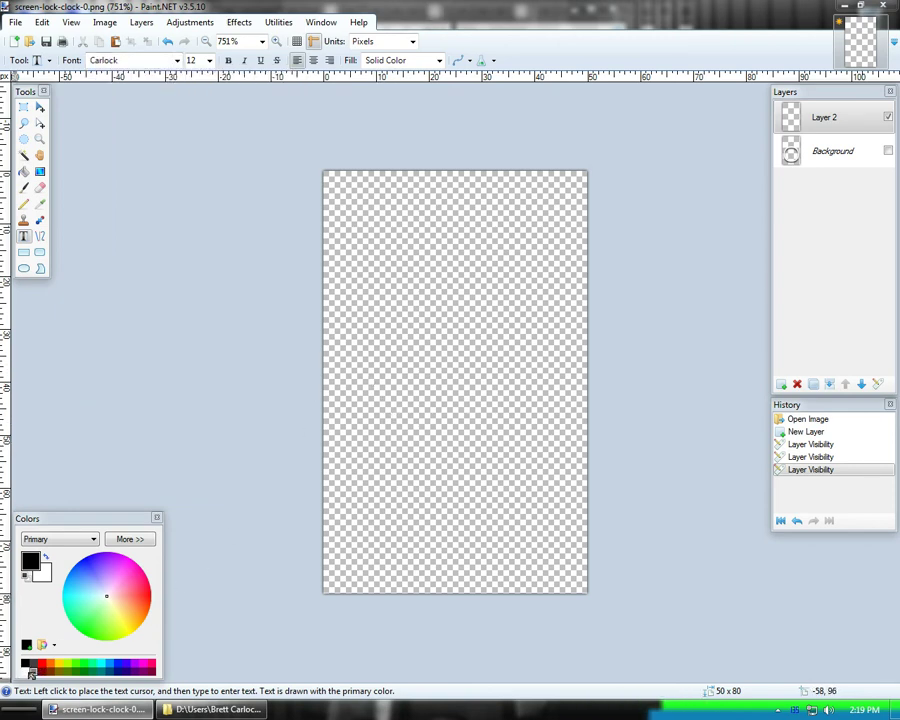
Set the primary color to white and the text size to 48
key("x")
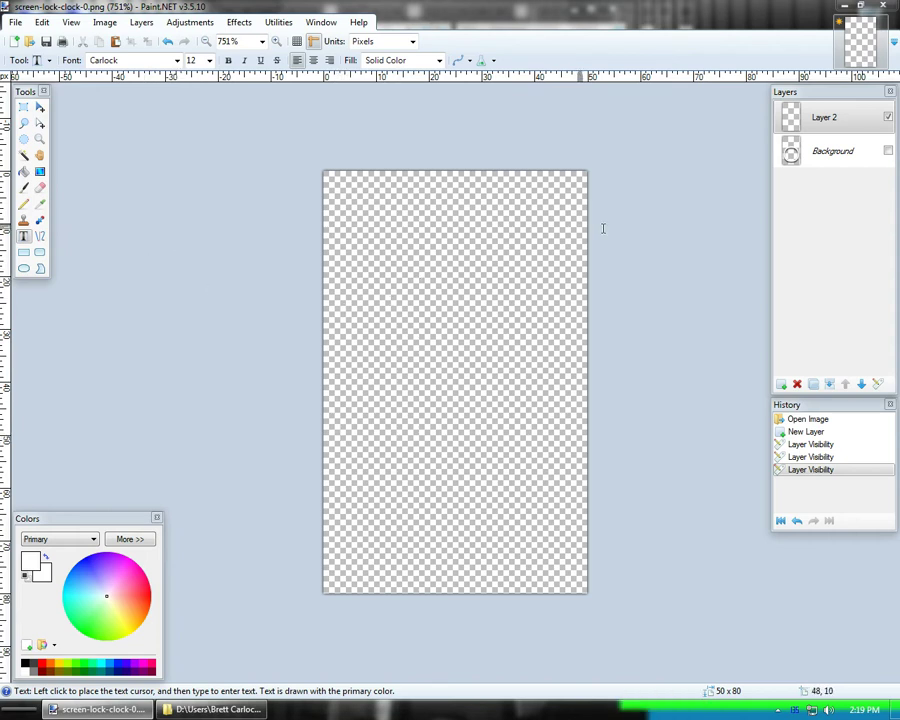
left_click(210, 60)
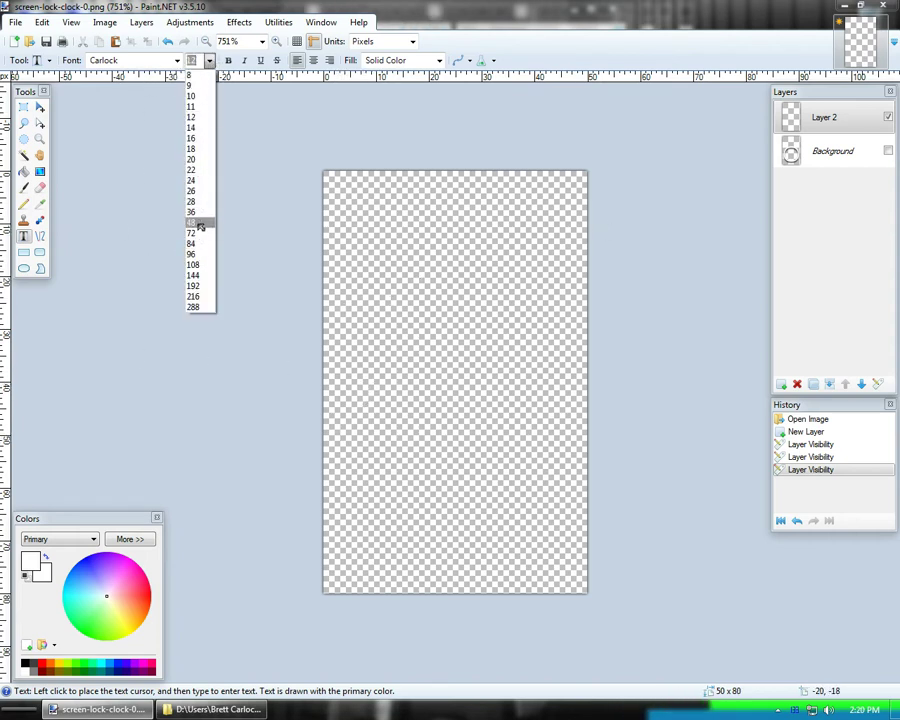
key("Escape")
type("48")
Place the text "8" on Layer 2 and shift it within the canvas to judge its fit
left_click(370, 344)
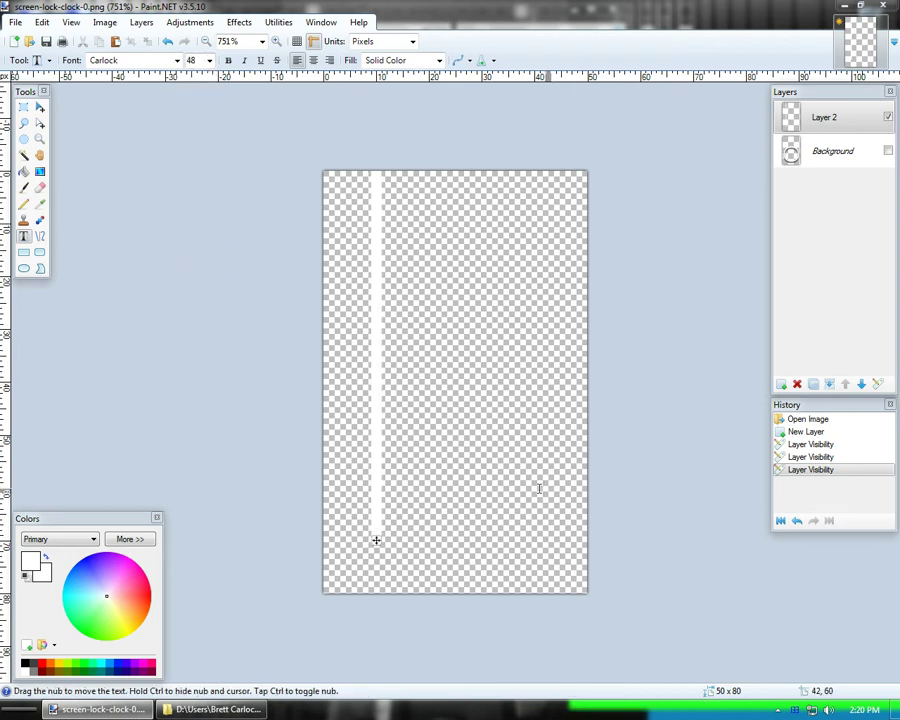
mouse_move(376, 541)
left_mouse_down()
mouse_move(378, 560)
mouse_move(376, 539)
left_mouse_up()
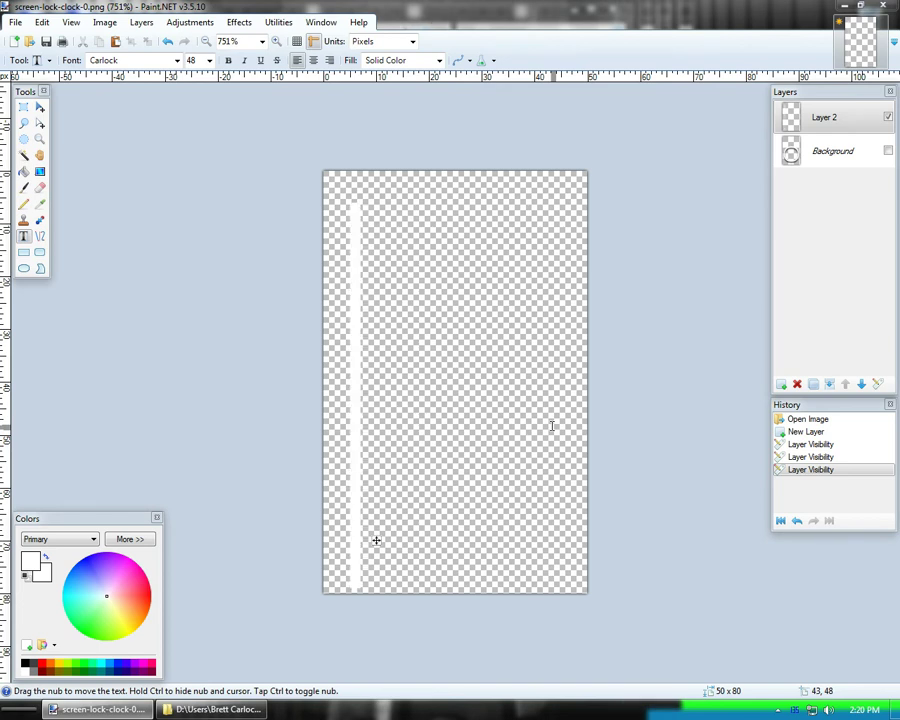
type("8")
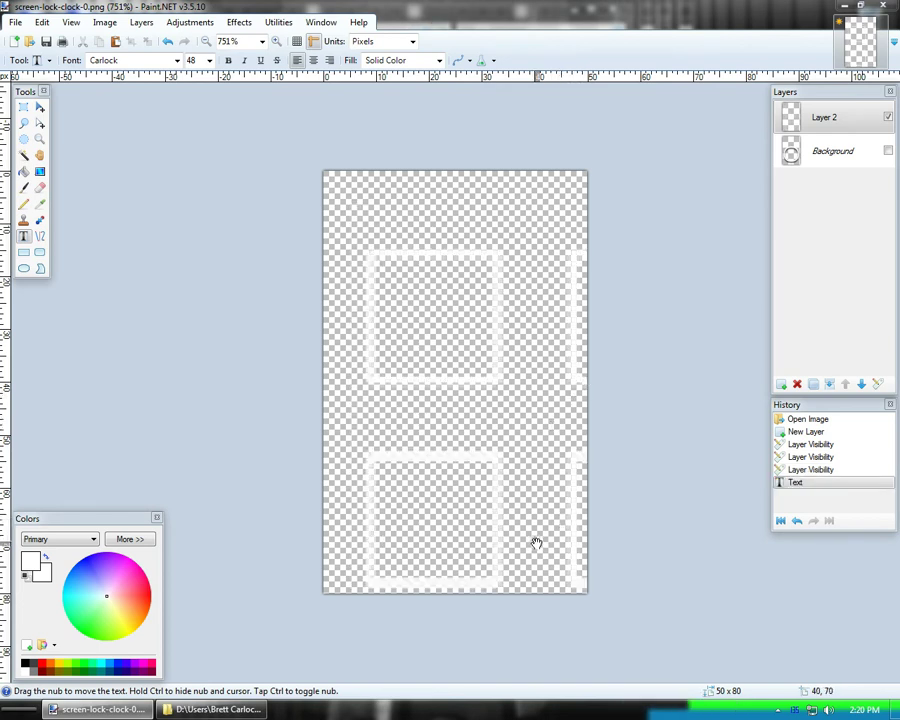
left_click_drag(536, 543, 476, 538)
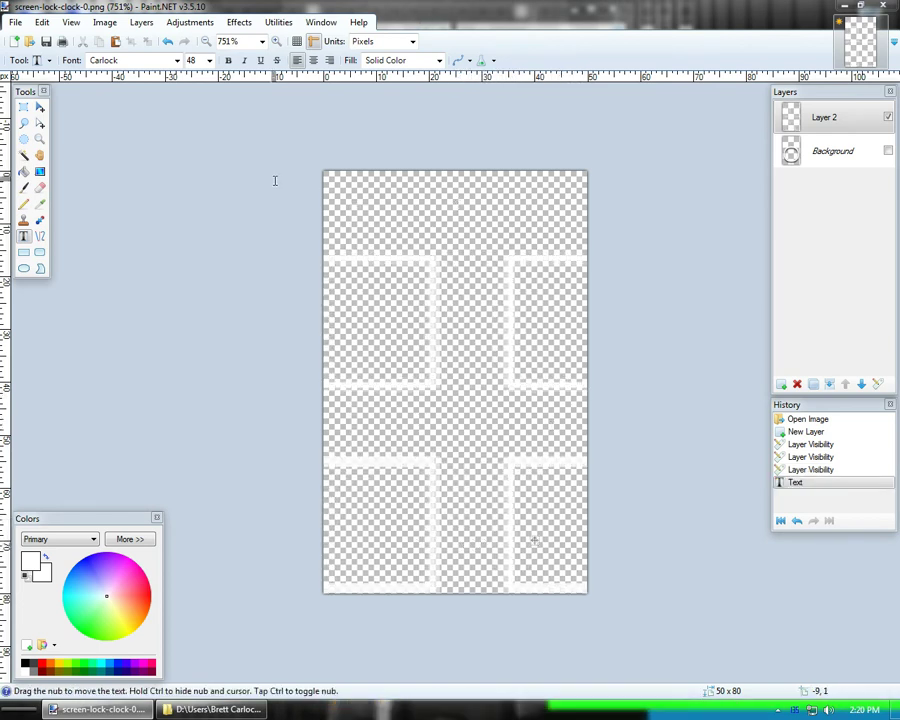
Reduce the text size to 36 and reposition the text so its full width fits the canvas
left_click(214, 60)
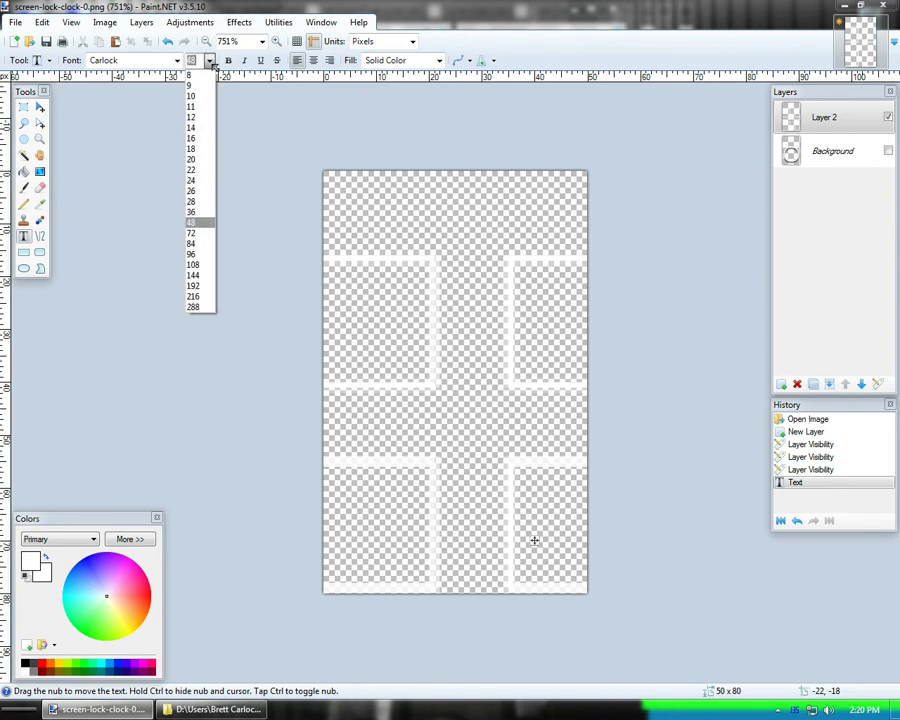
left_click(206, 208)
left_click_drag(534, 540, 563, 520)
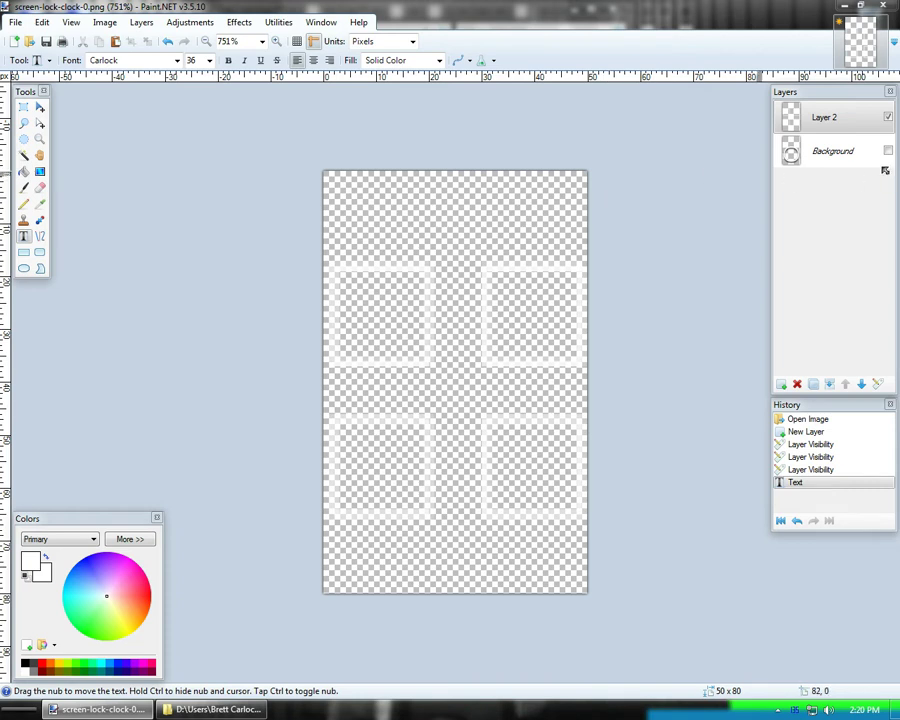
Compare the new text with the original digit by toggling both layers' visibility, leaving only Layer 2 shown
left_click(888, 150)
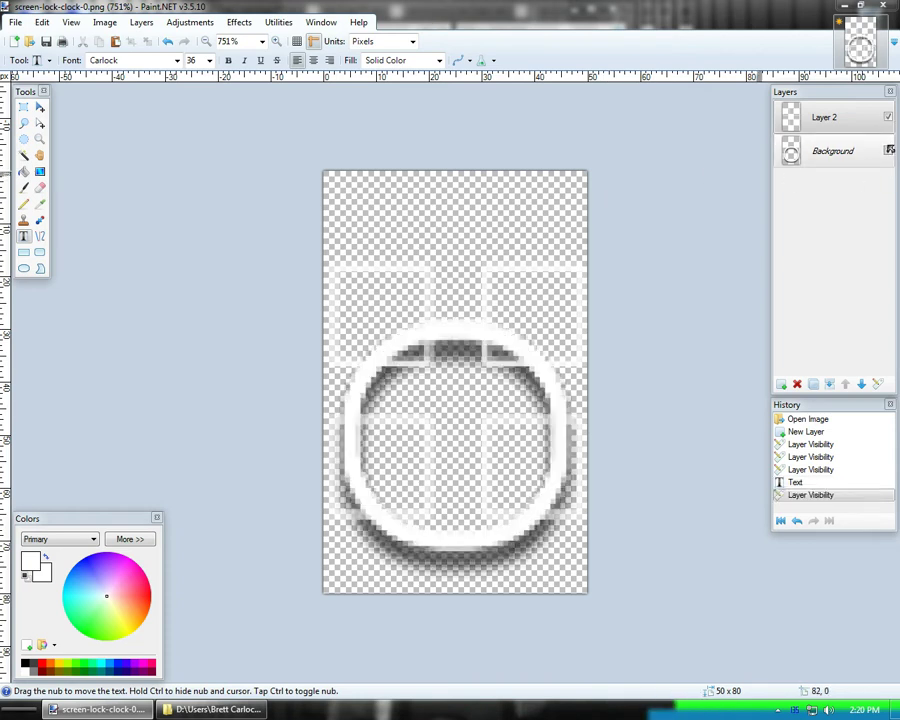
left_click(888, 150)
left_click(888, 117)
left_click(888, 117)
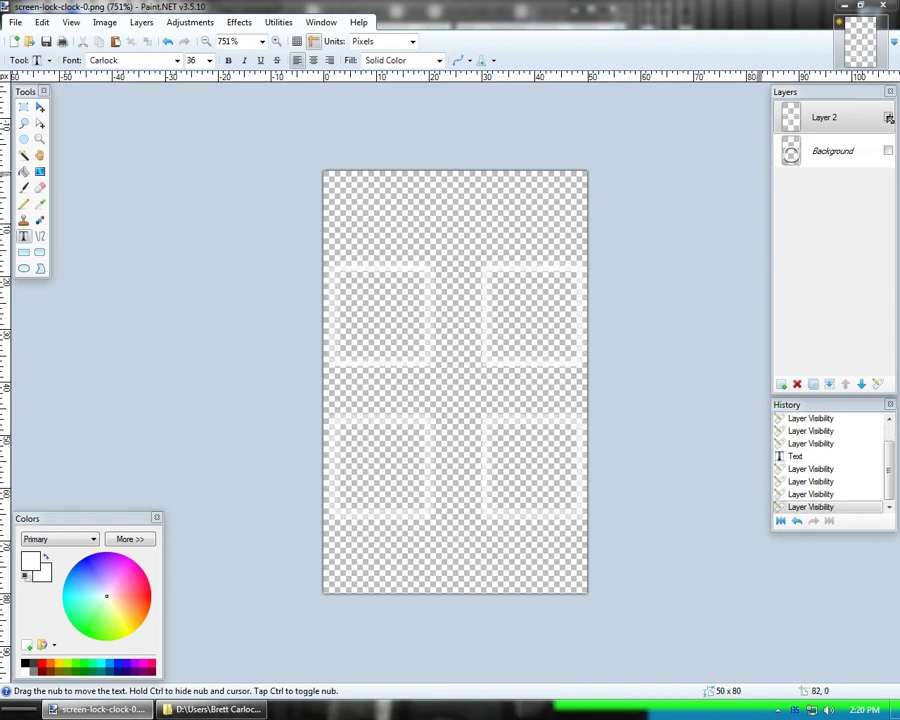
left_click(888, 150)
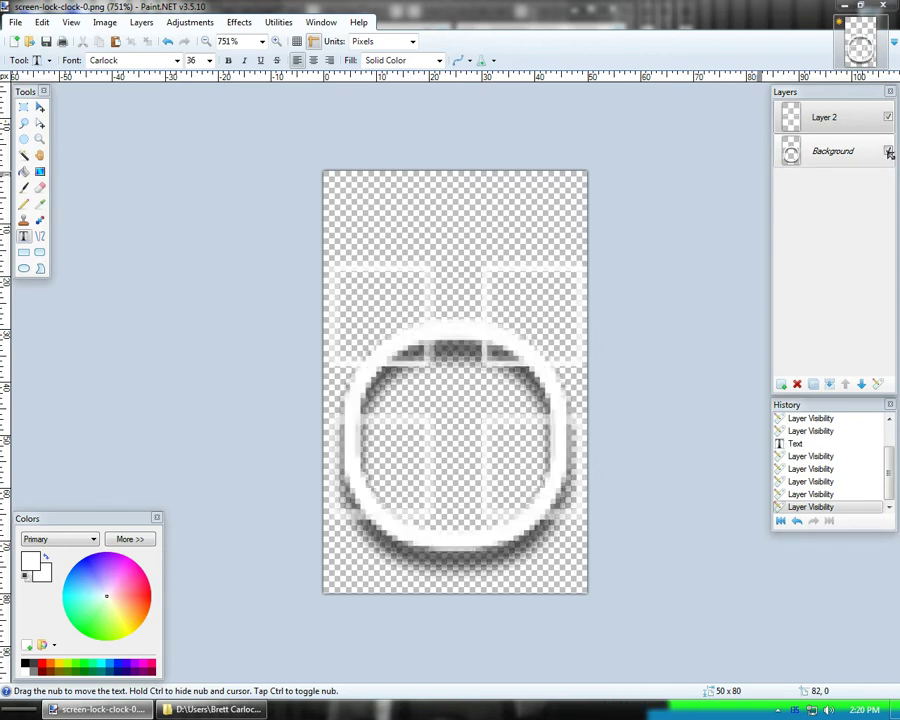
left_click(888, 151)
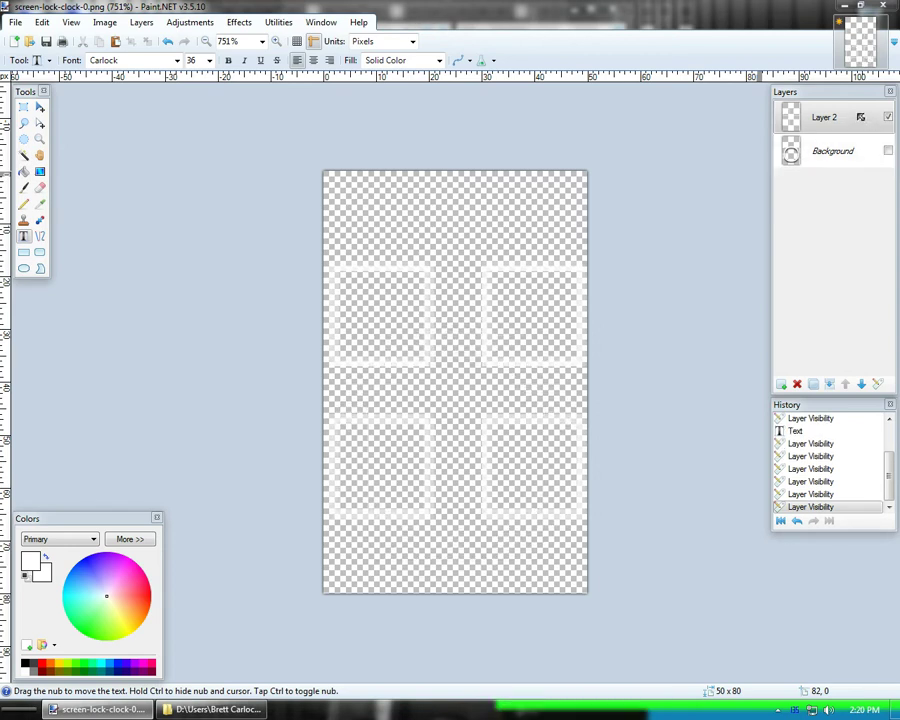
Center the text on Layer 2 both horizontally and vertically, and briefly show the Background layer for comparison
left_click(240, 23)
mouse_move(331, 295)
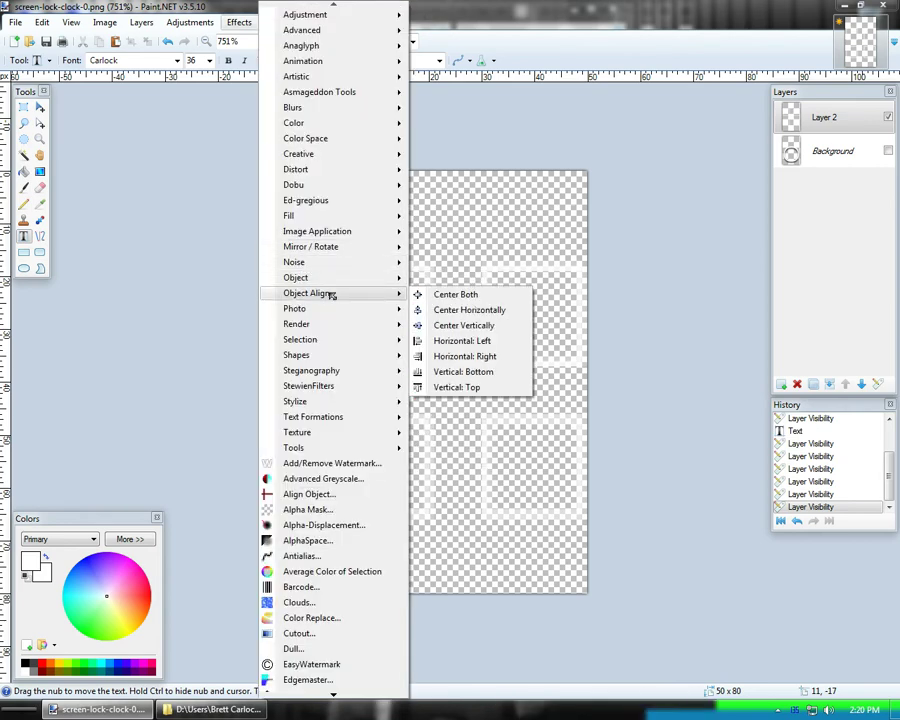
left_click(489, 297)
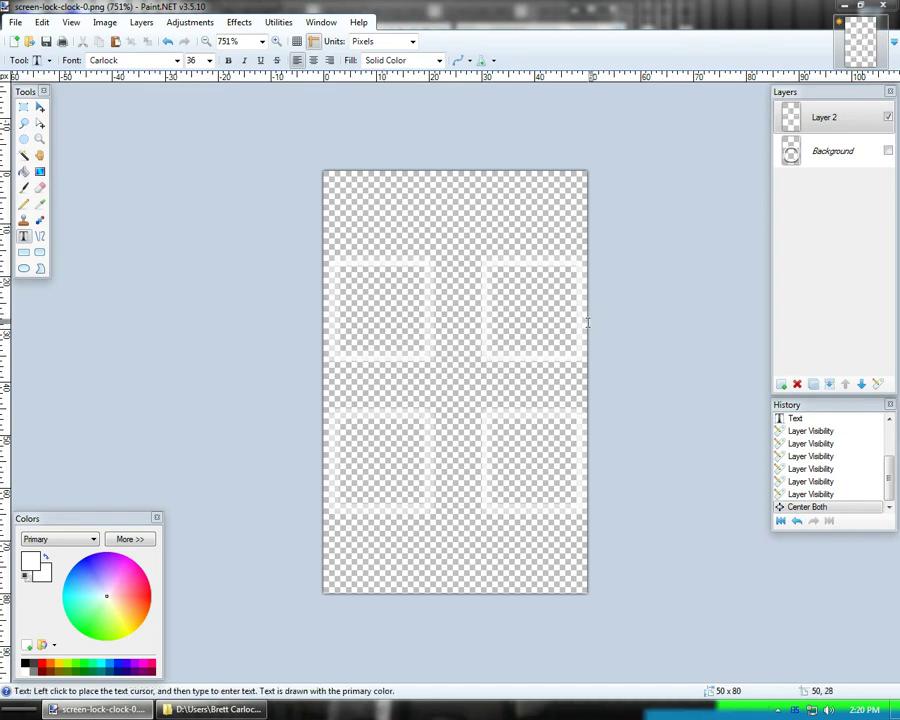
left_click(888, 151)
left_click(888, 151)
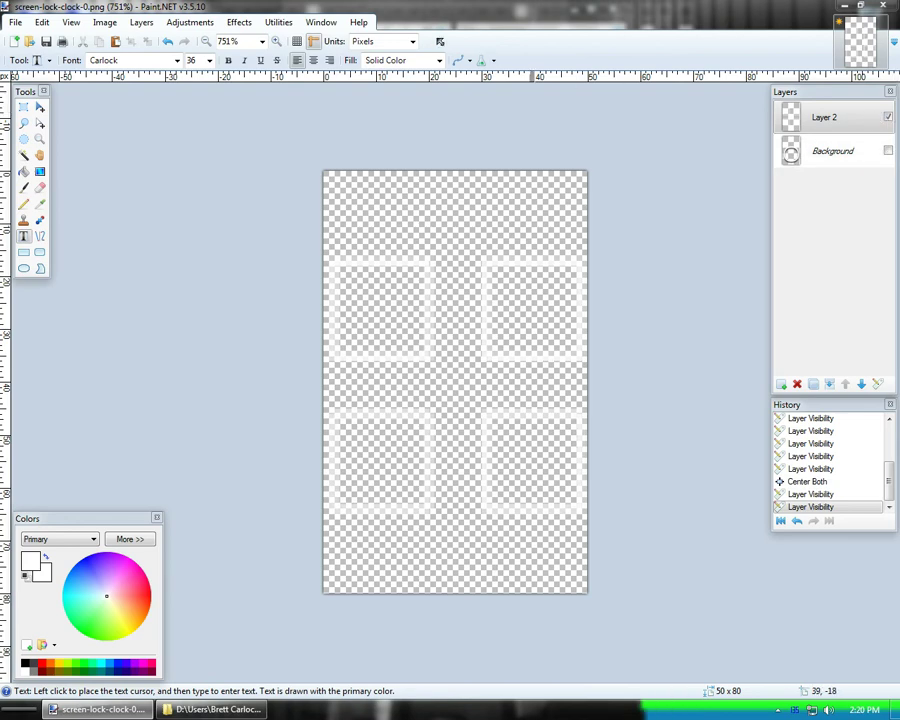
Start a Drop Shadow effect on Layer 2's text and set the shadow color to black
left_click(246, 21)
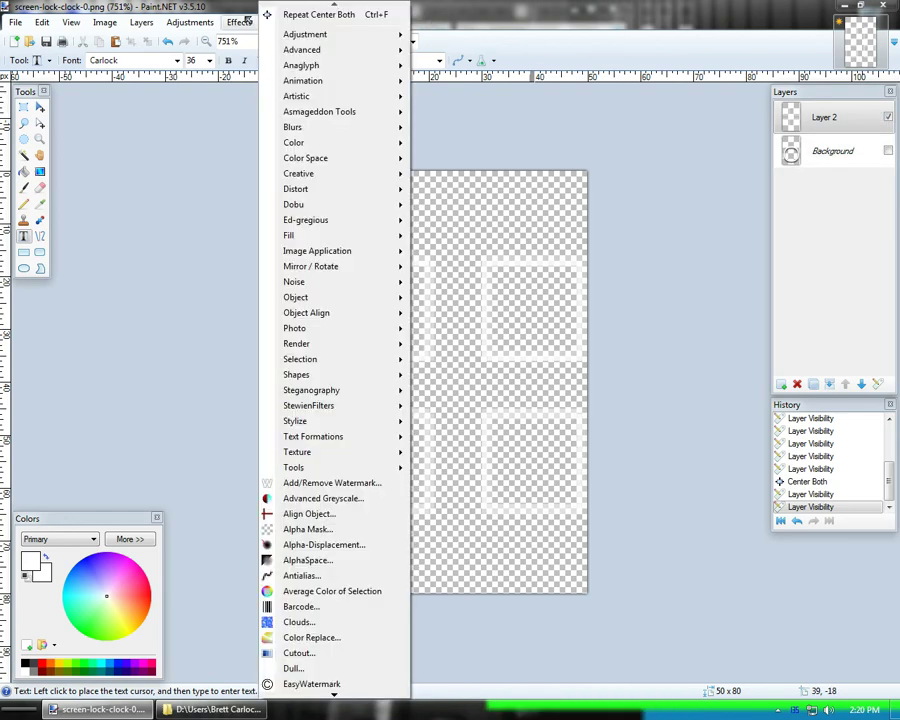
mouse_move(322, 241)
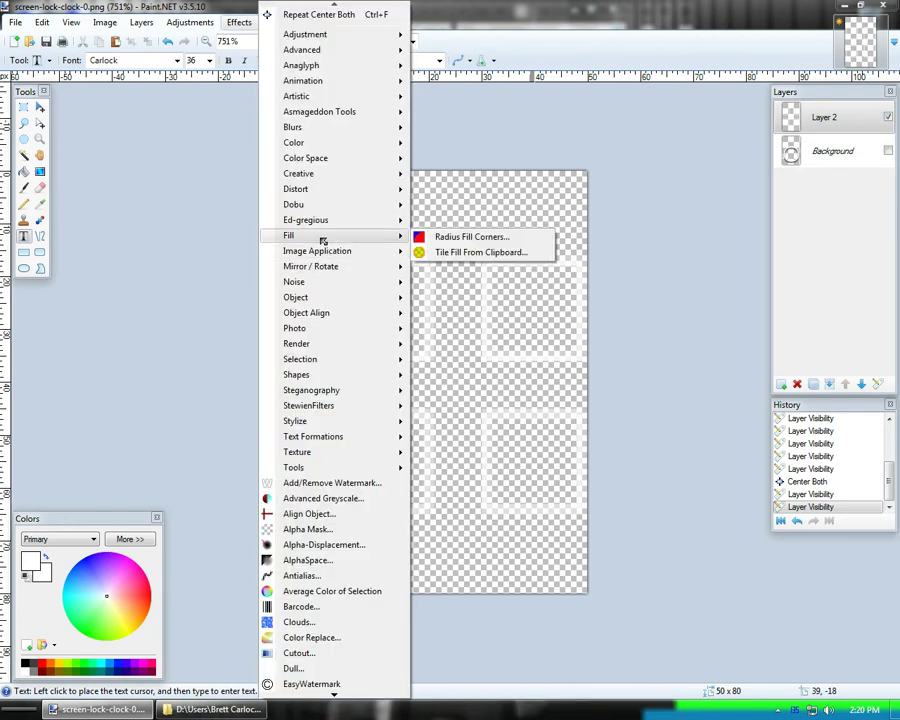
mouse_move(325, 345)
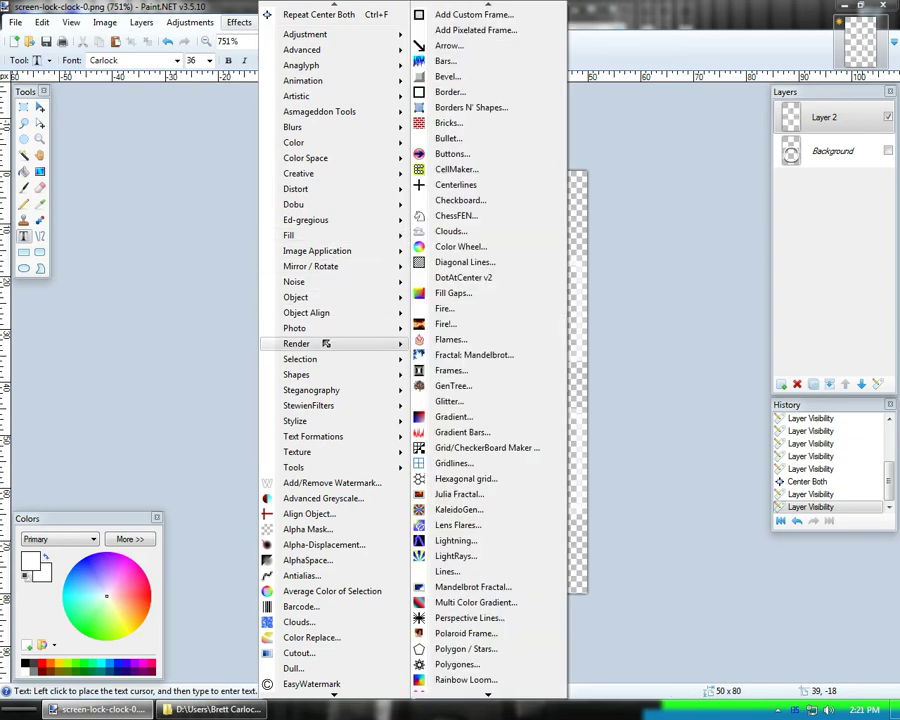
mouse_move(354, 299)
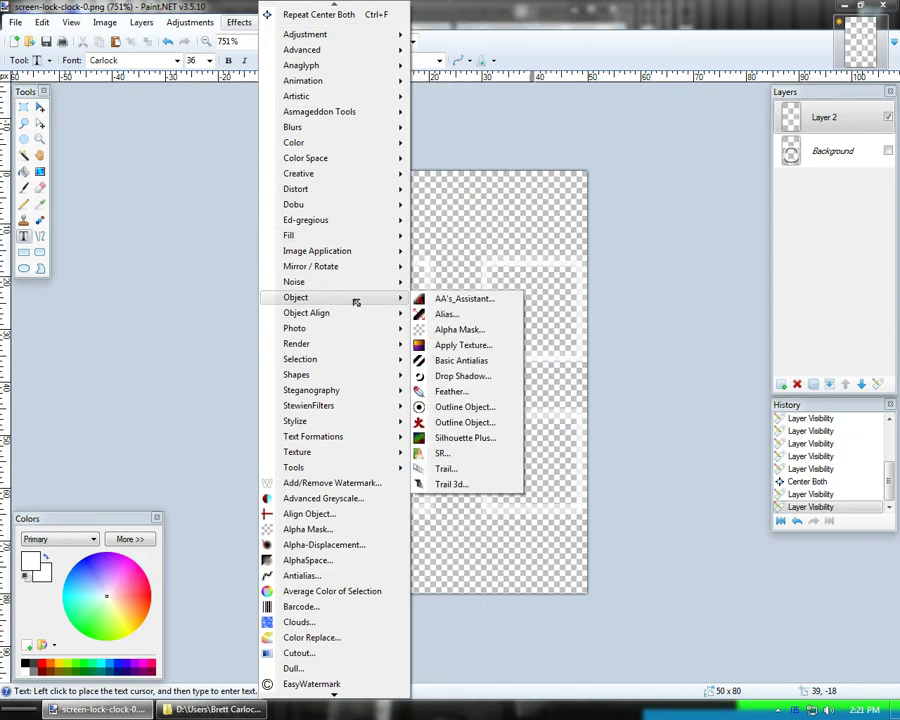
left_click(470, 374)
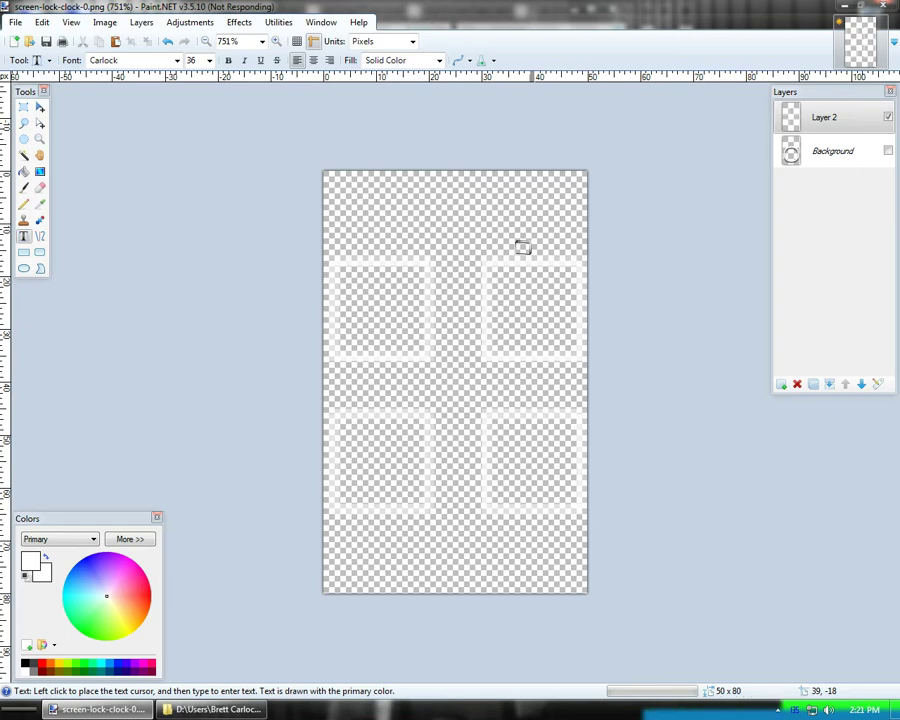
left_click_drag(466, 184, 200, 101)
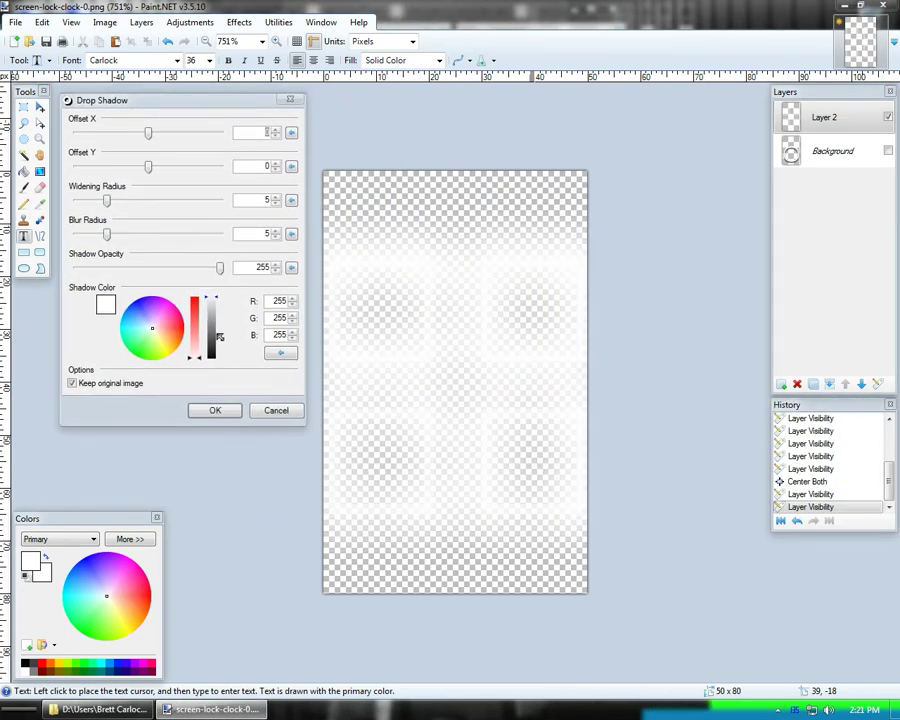
left_click_drag(219, 300, 214, 380)
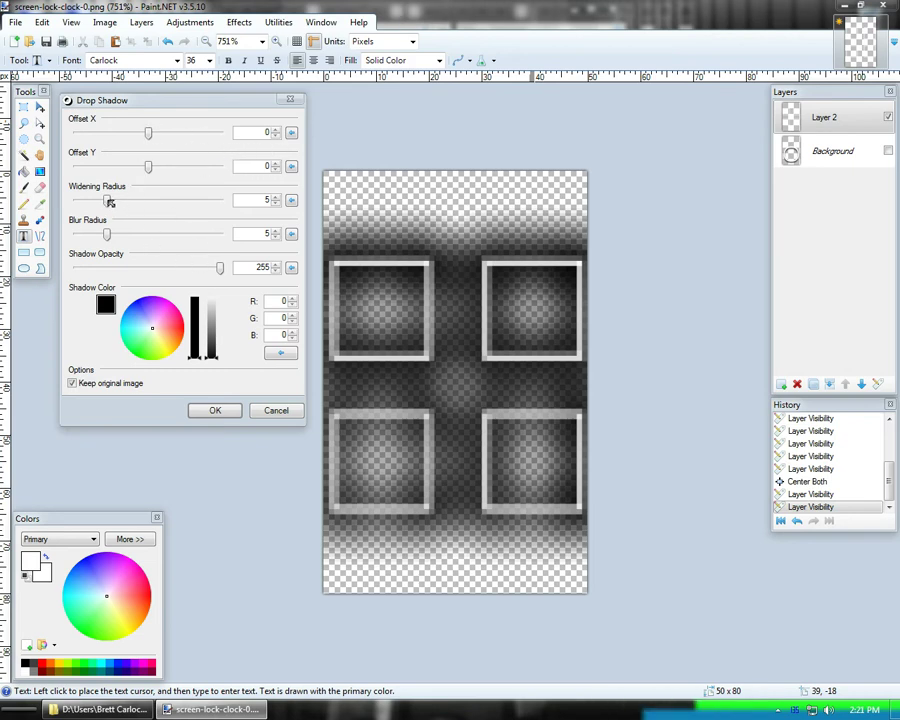
Set the drop shadow's widening radius to 2 and its blur radius to 2
left_click_drag(117, 229, 86, 201)
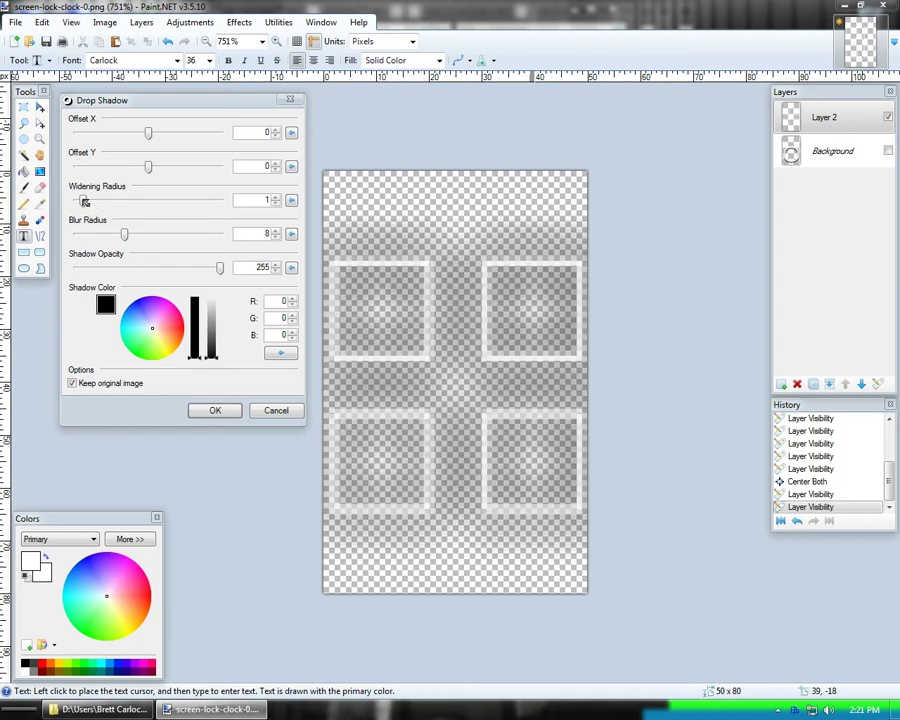
left_click(276, 196)
left_click_drag(124, 234, 97, 233)
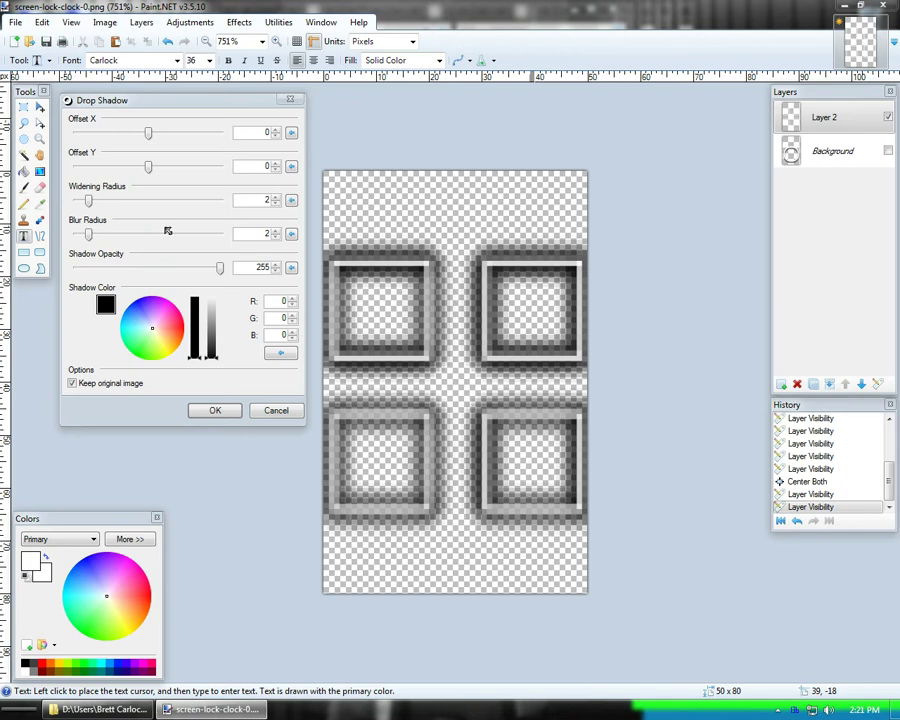
left_click(277, 231)
left_click(275, 238)
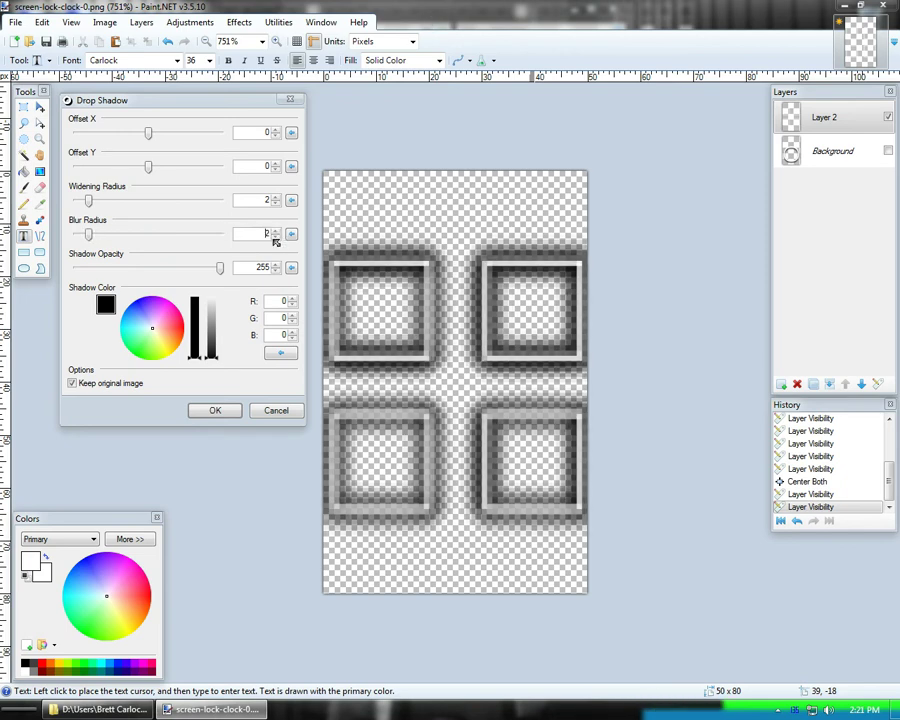
left_click(82, 199)
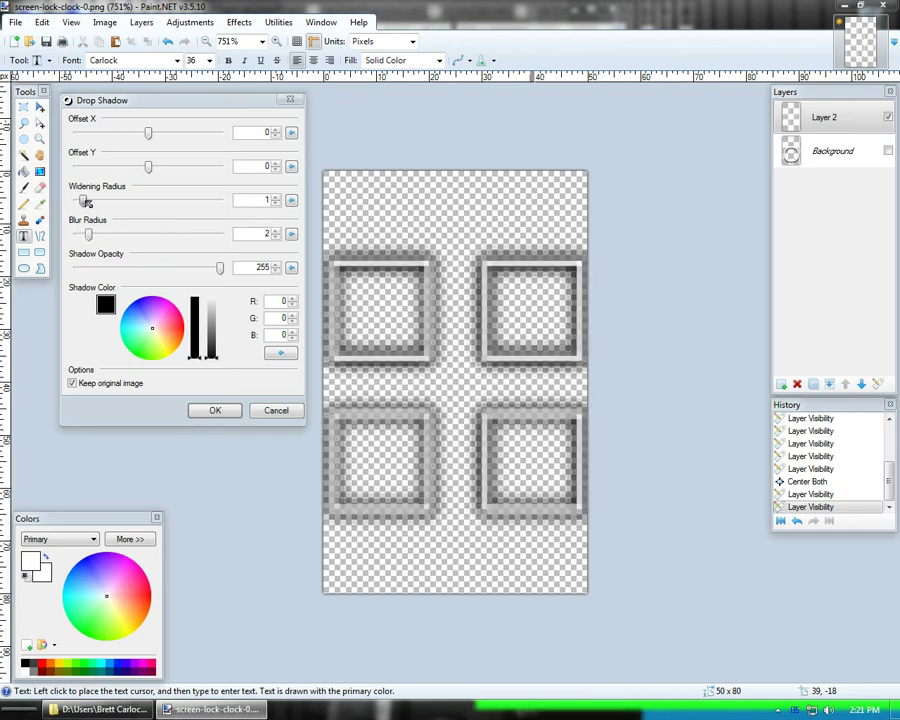
left_click_drag(86, 202, 91, 203)
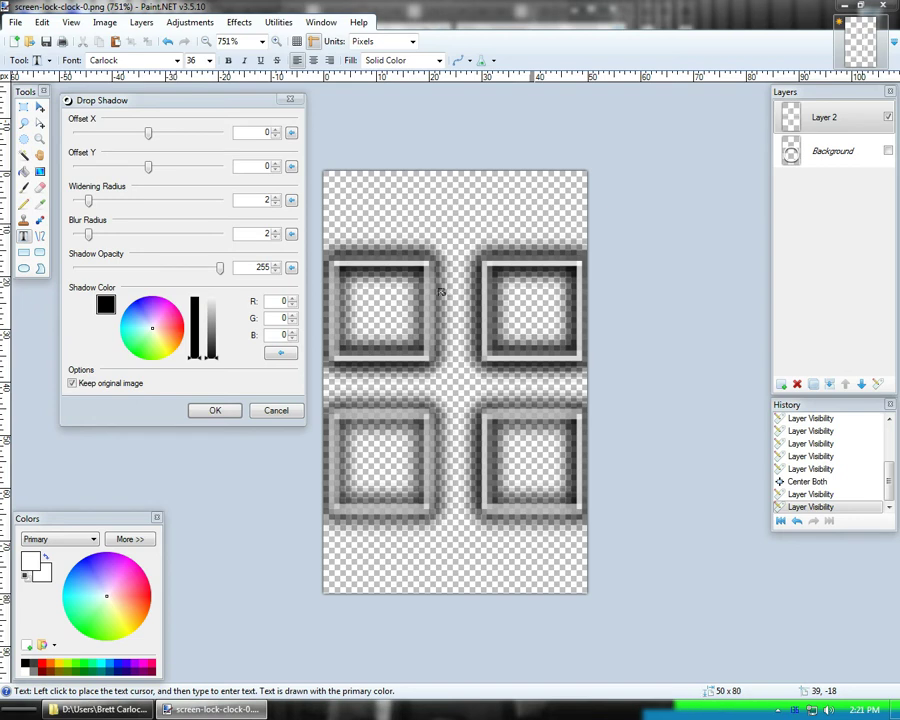
Set the drop shadow's vertical offset to 2
left_click(275, 163)
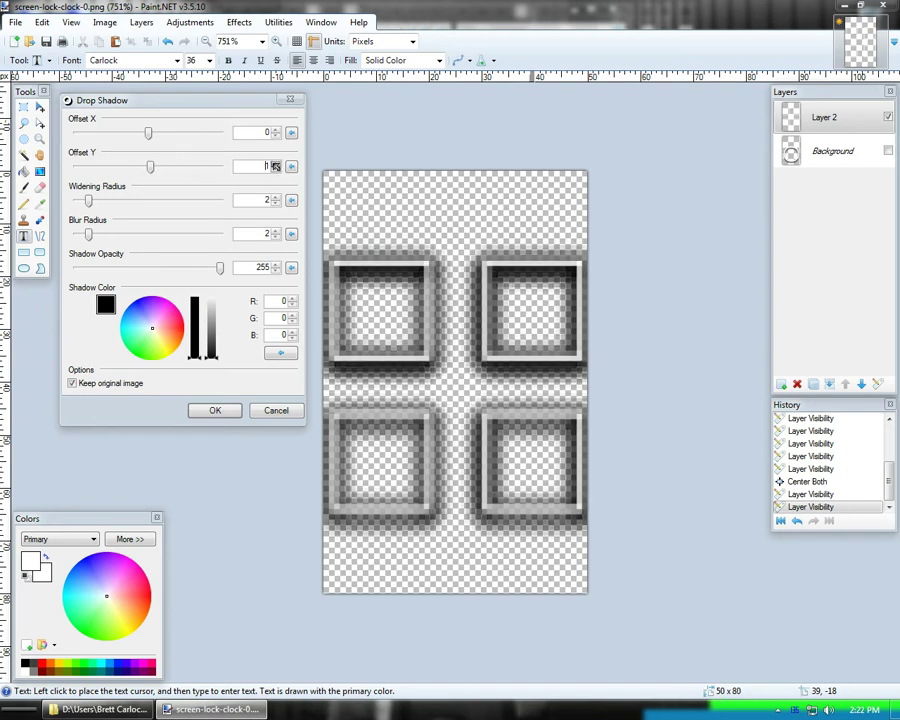
left_click(275, 163)
left_click(275, 163)
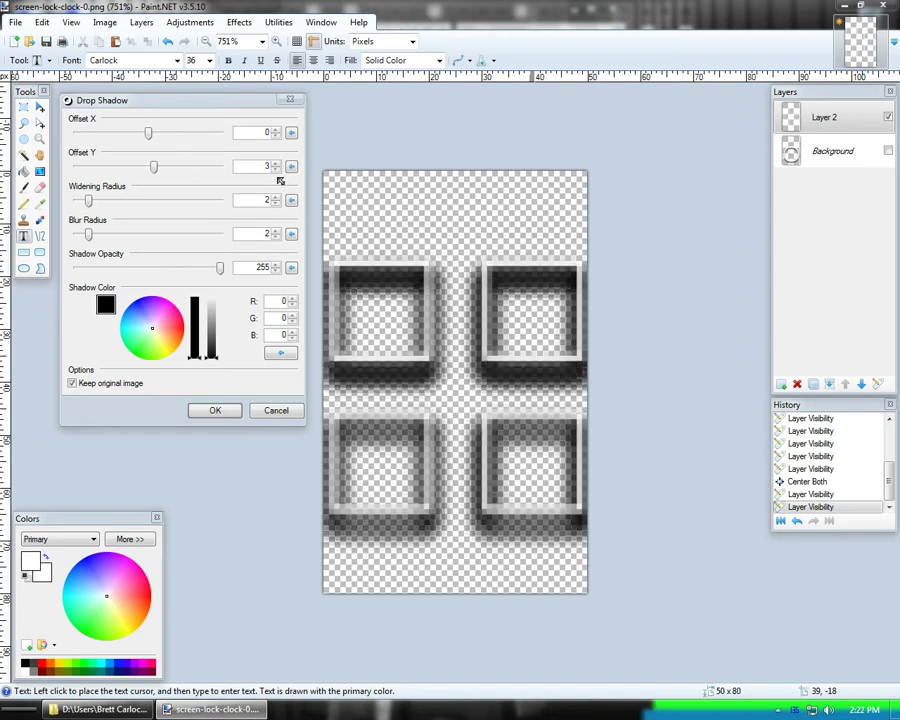
left_click(275, 169)
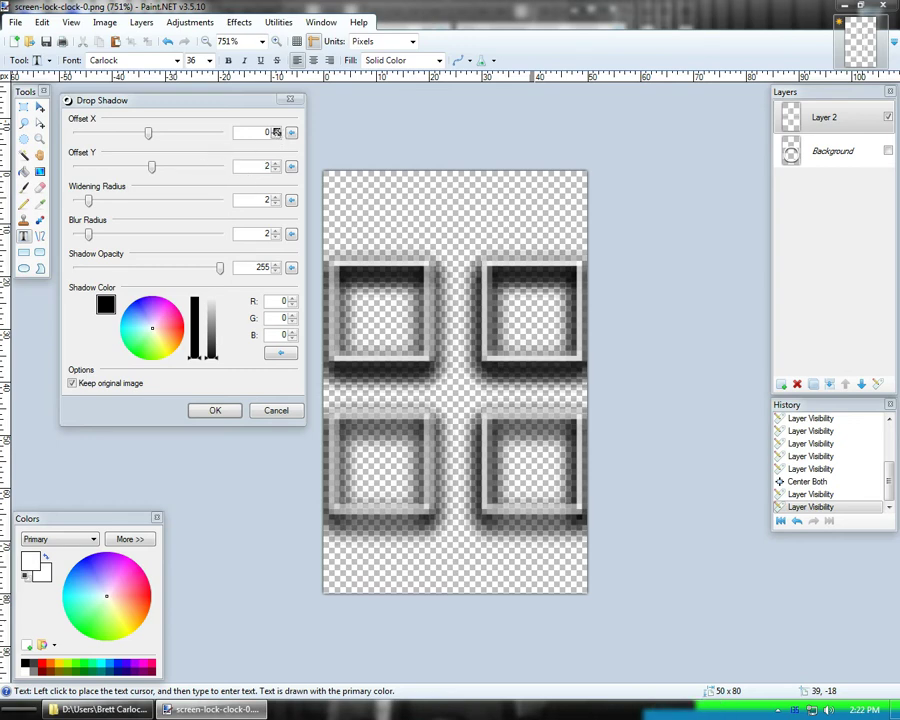
Try horizontal offsets of 2 and -1 for the drop shadow and return the offset to 0
left_click(275, 130)
left_click(275, 130)
left_click(275, 130)
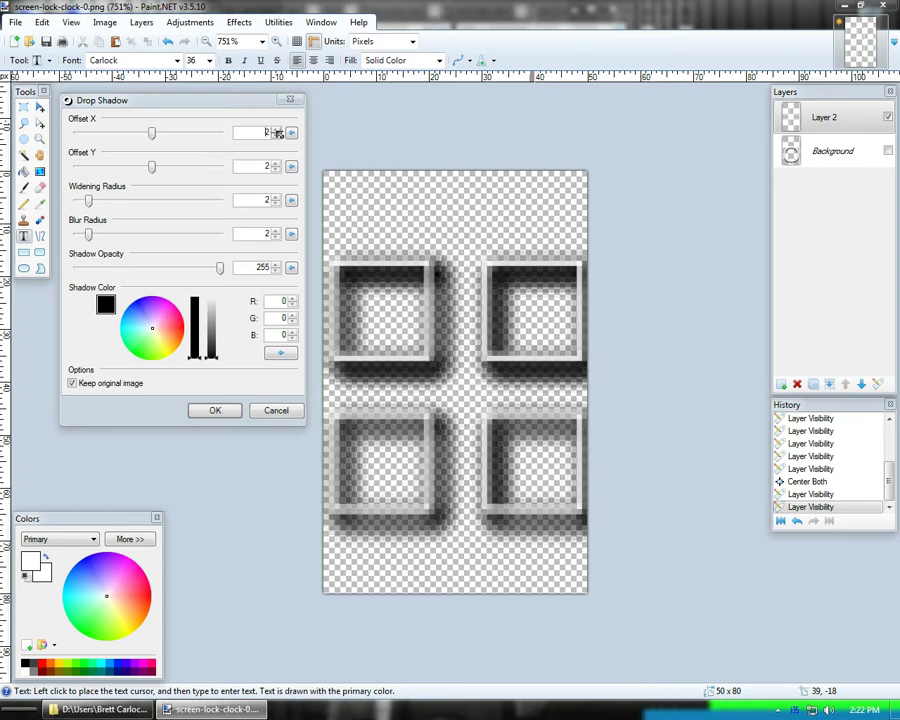
left_click(276, 136)
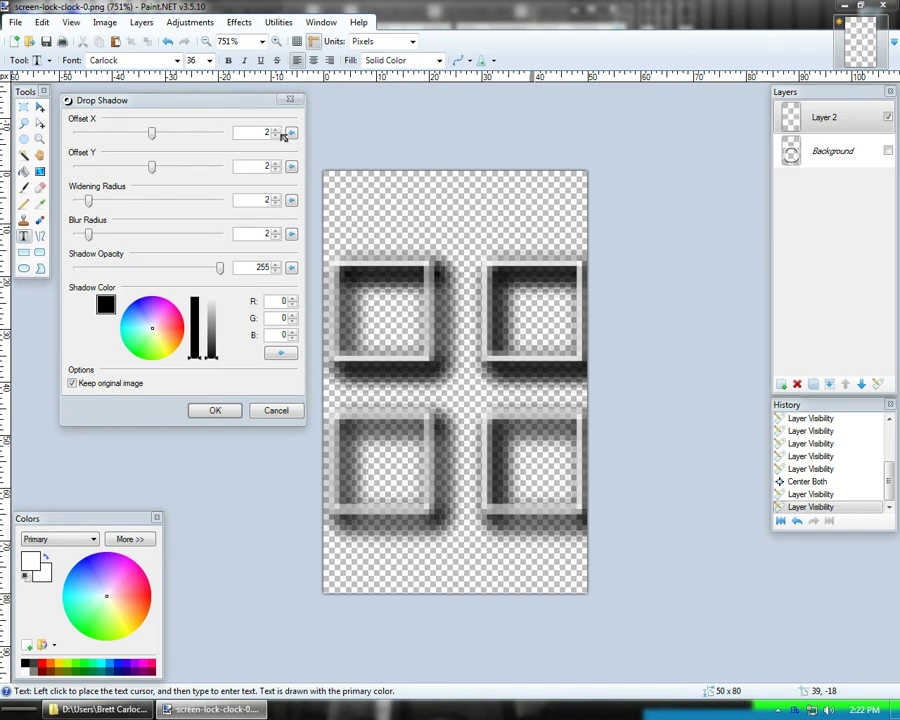
left_click(277, 130)
left_click(278, 137)
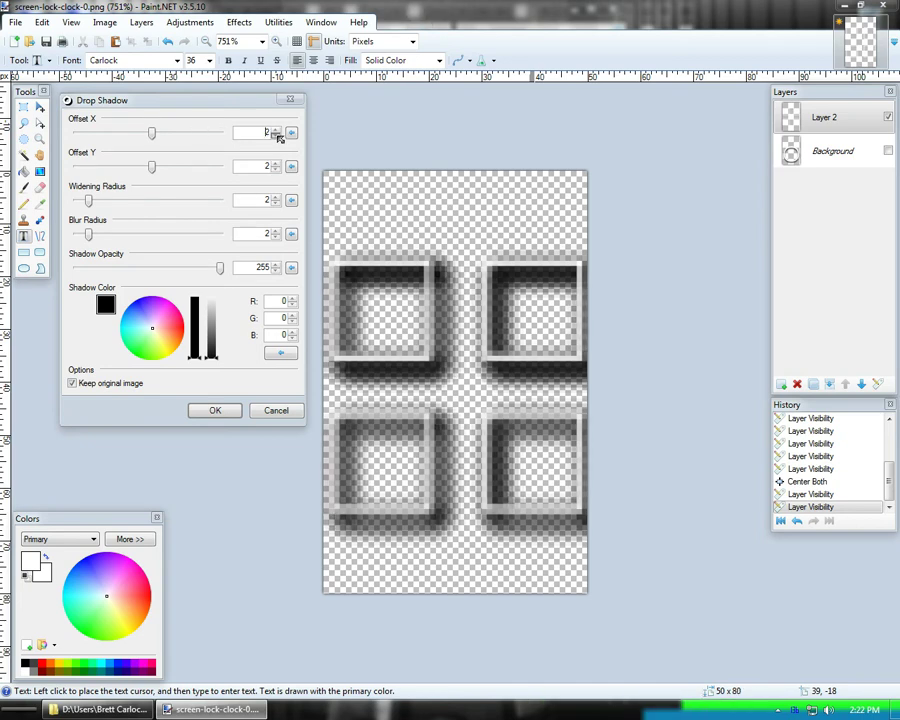
left_click(279, 137)
left_click(279, 137)
left_click(280, 136)
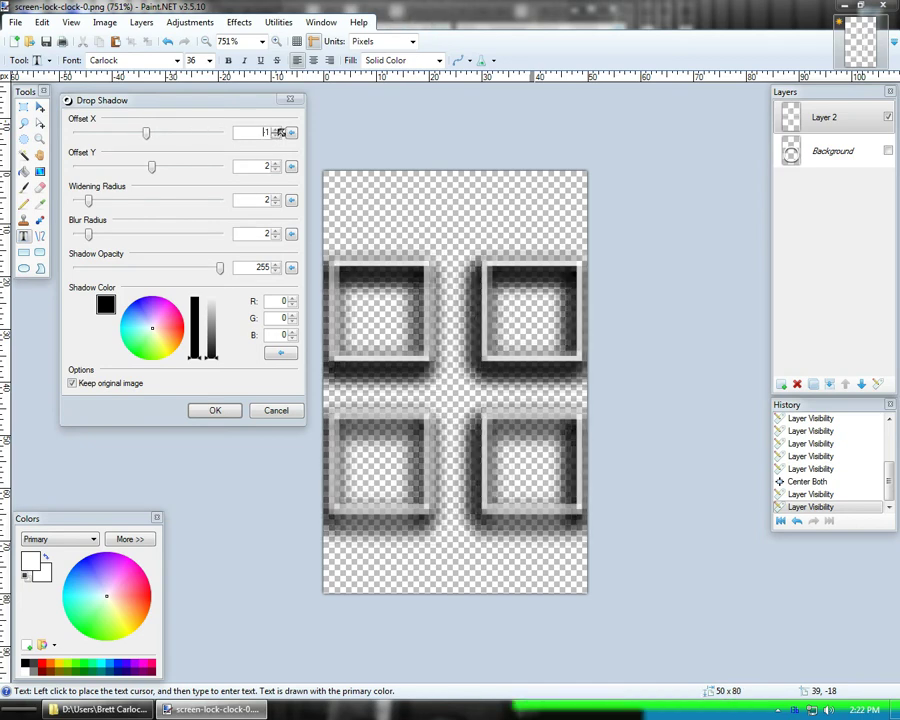
left_click(280, 130)
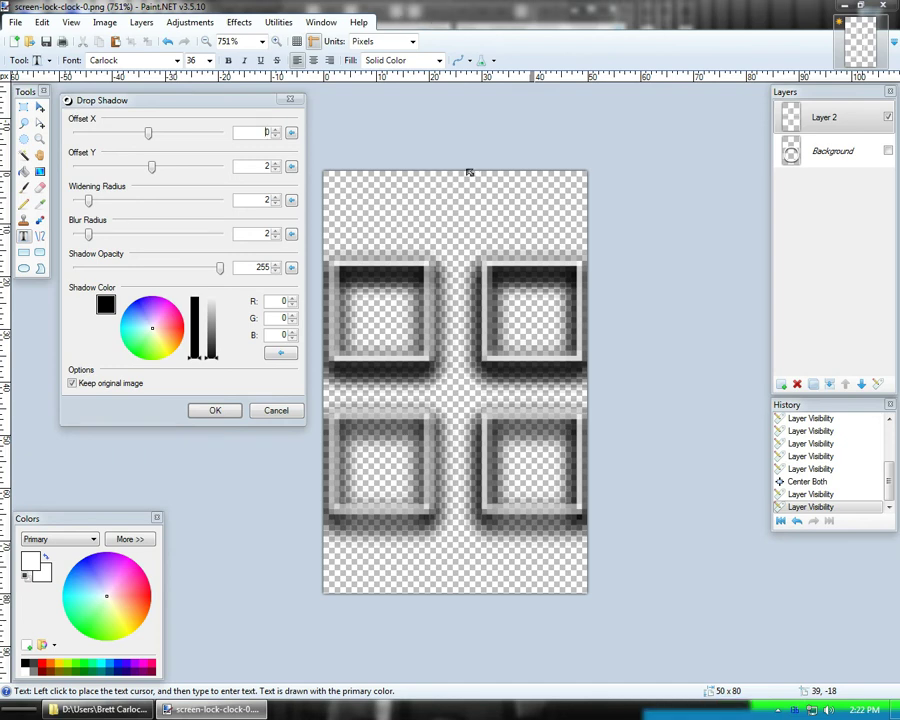
Apply the drop shadow and compare Layer 2 with the Background layer by showing each one on its own
left_click(219, 411)
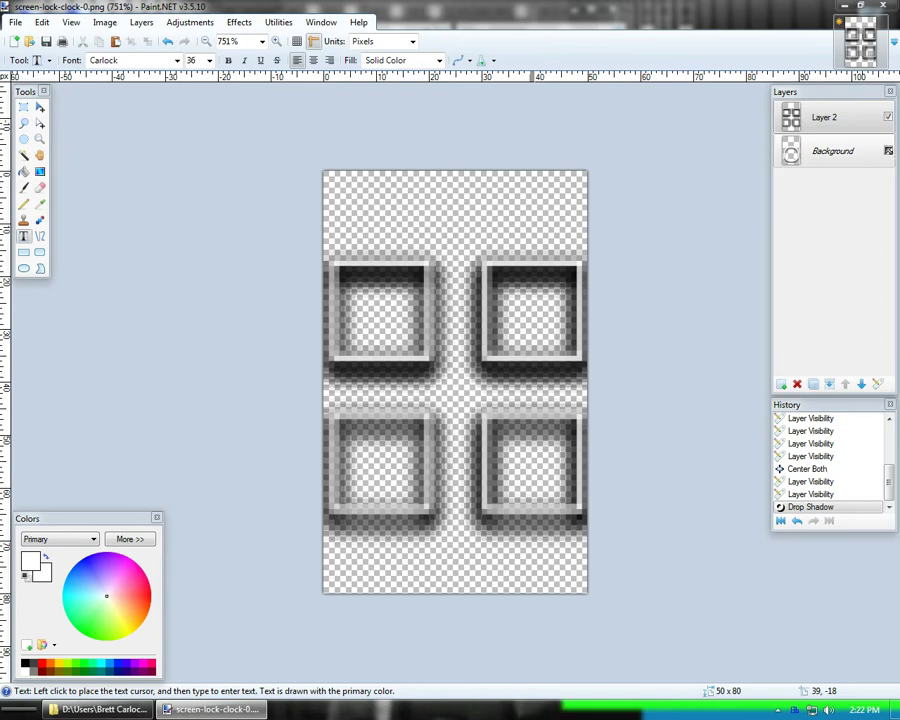
left_click(888, 117)
left_click(888, 150)
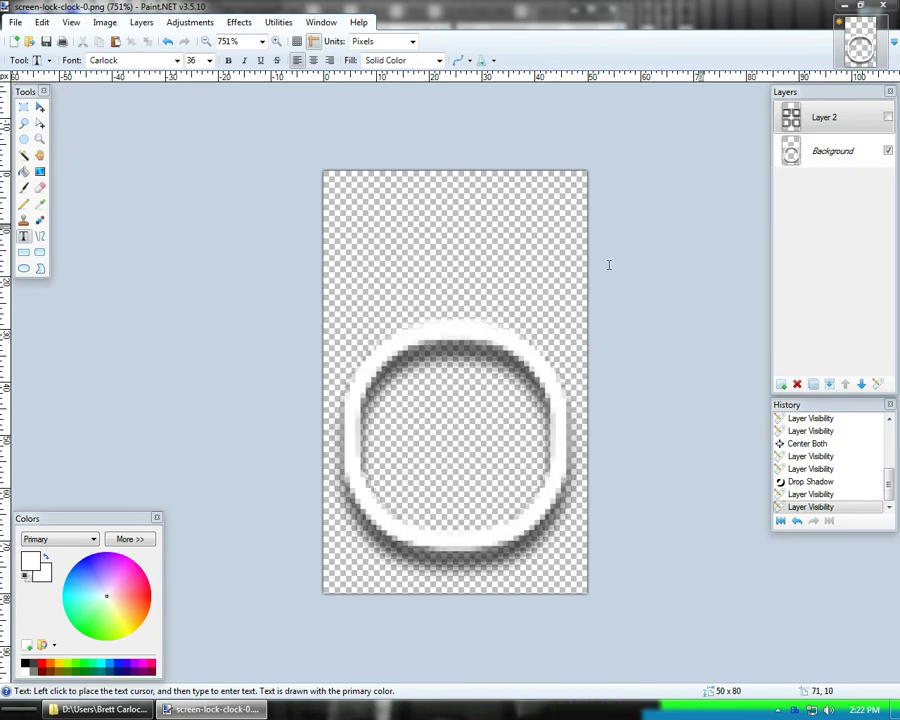
left_click(888, 150)
left_click(888, 117)
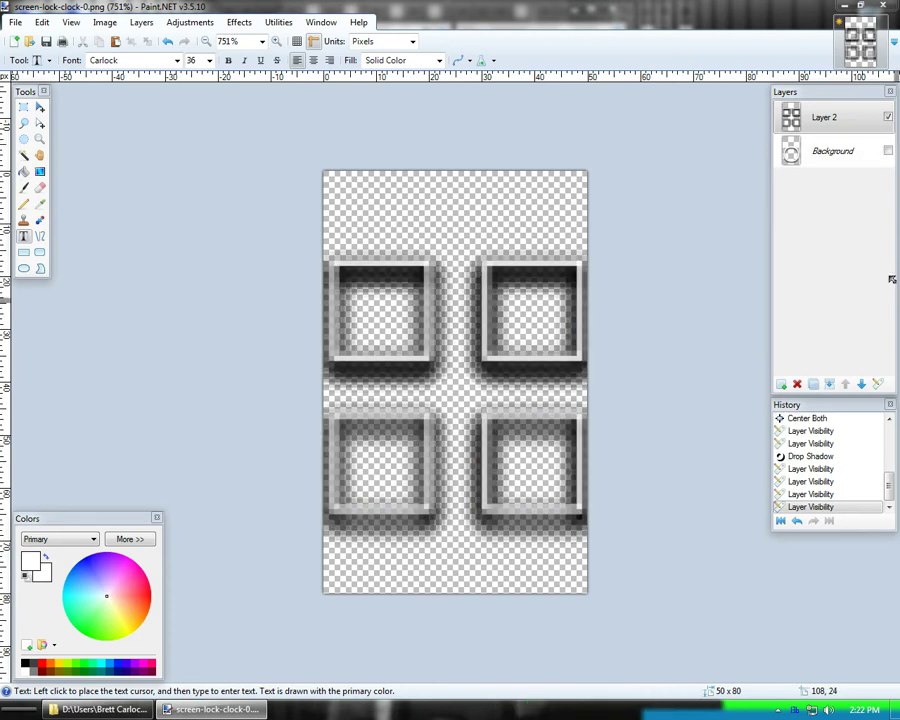
Delete the Background layer and save screen-lock-clock-0.png with auto-detected bit depth
left_click(860, 155)
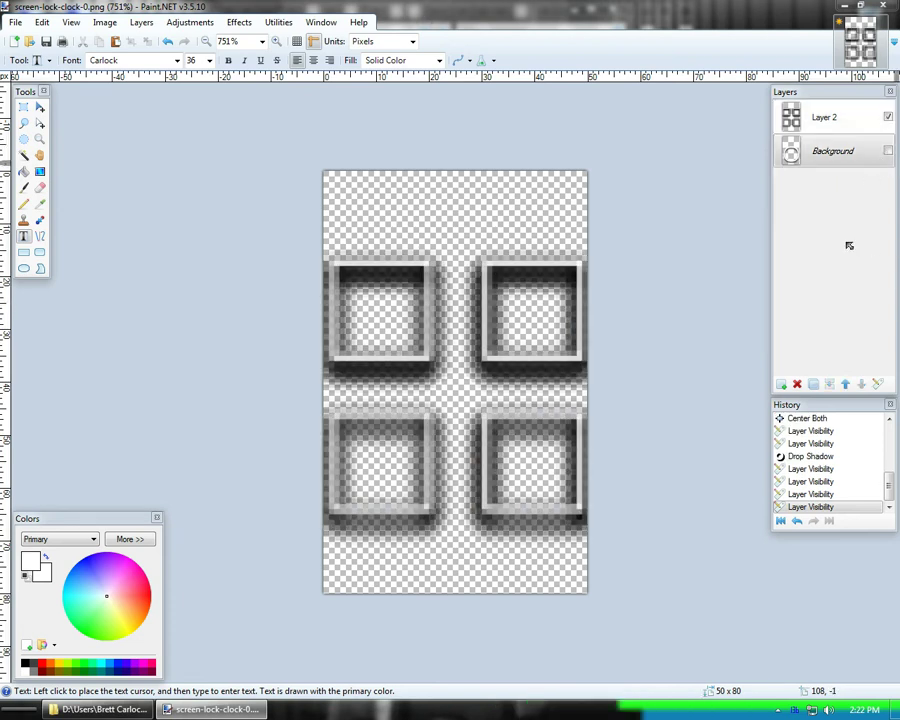
left_click(889, 151)
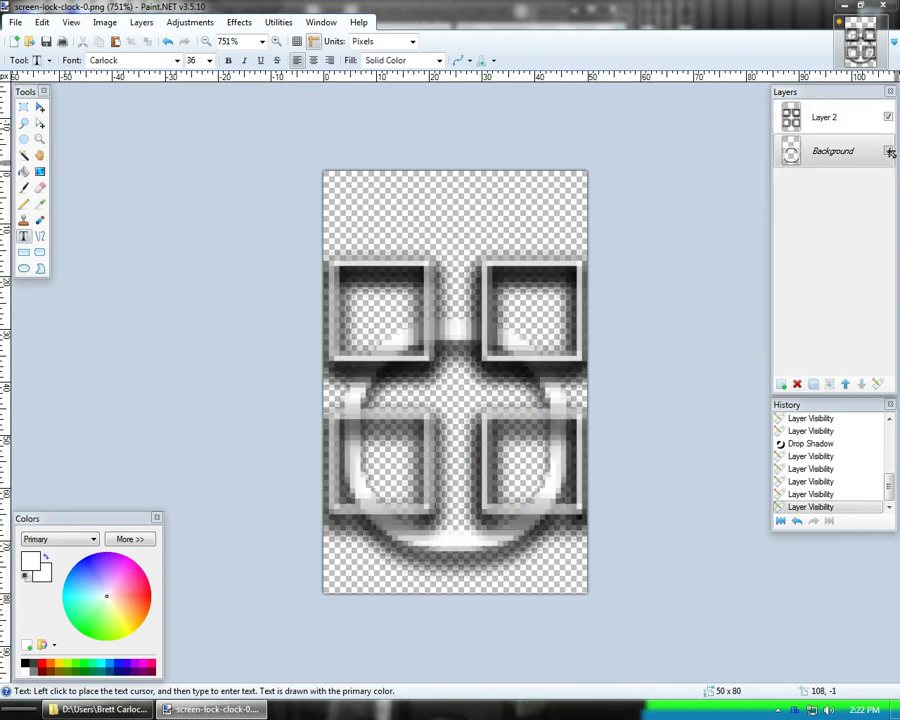
key("ctrl+shift+Delete")
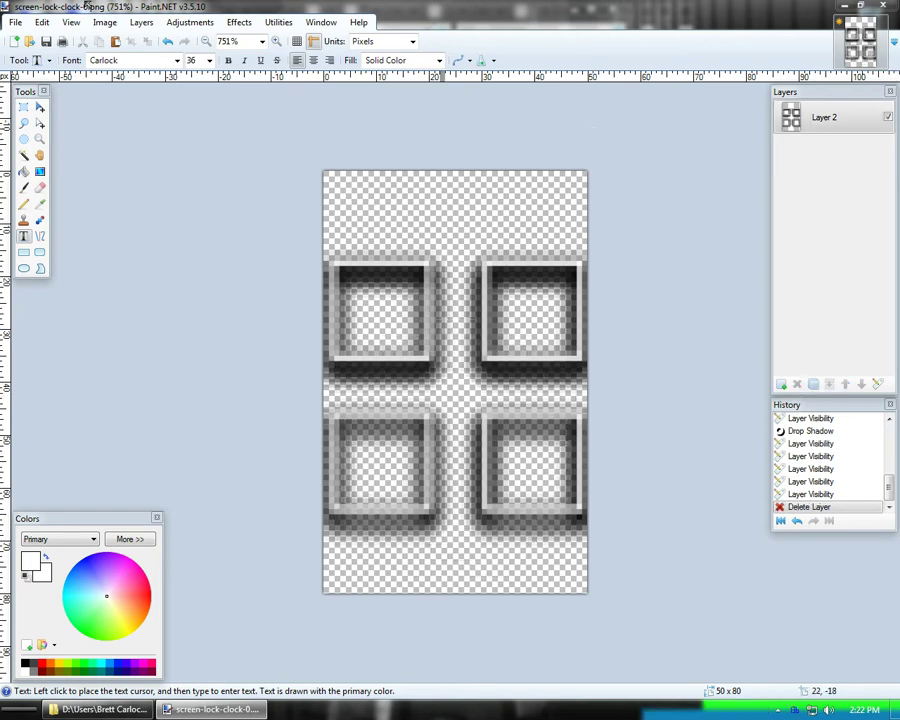
left_click(15, 22)
left_click(40, 118)
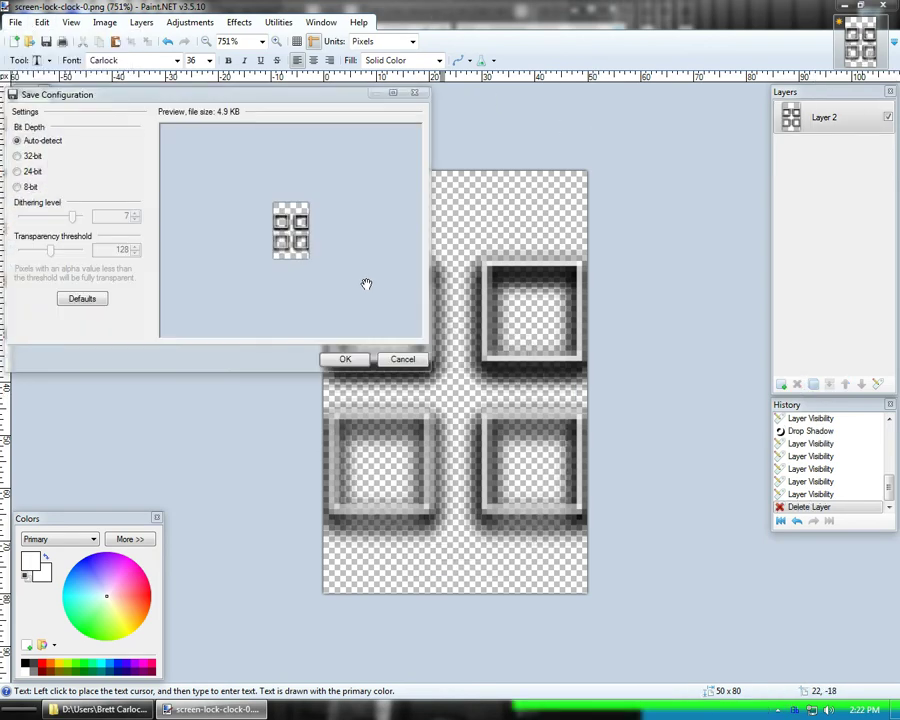
left_click(344, 359)
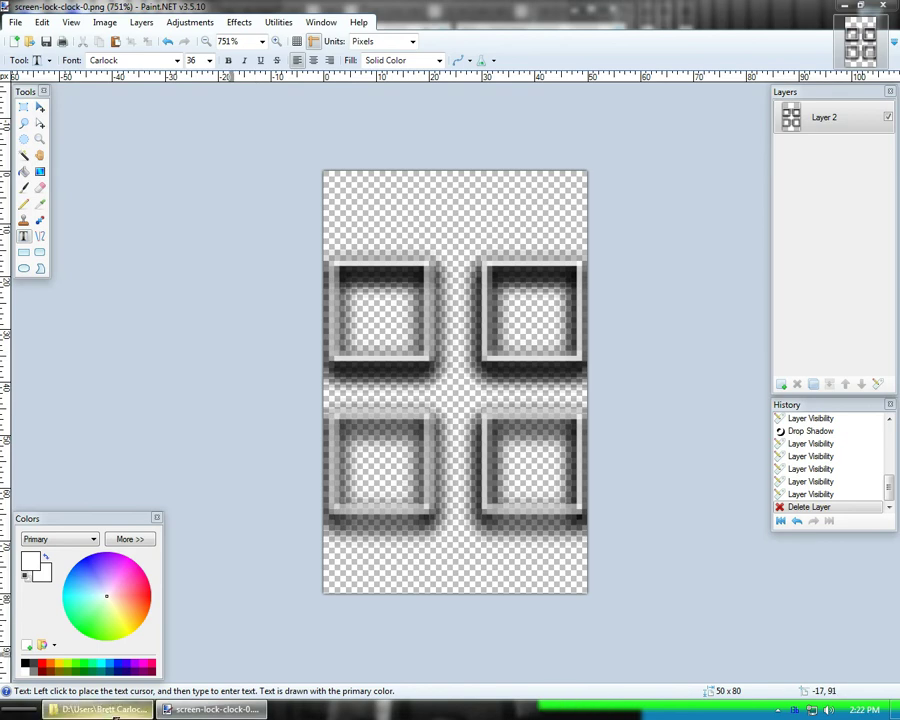
Switch to the lockscreen folder and preview the saved screen-lock-clock-0 image in Windows Photo Viewer
left_click(110, 710)
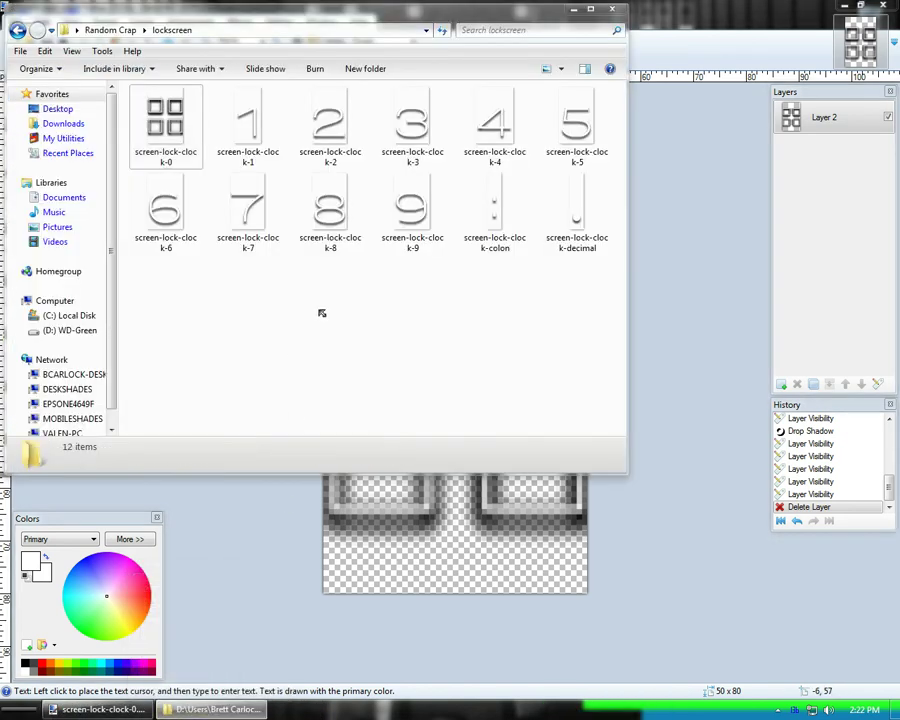
double_click(162, 128)
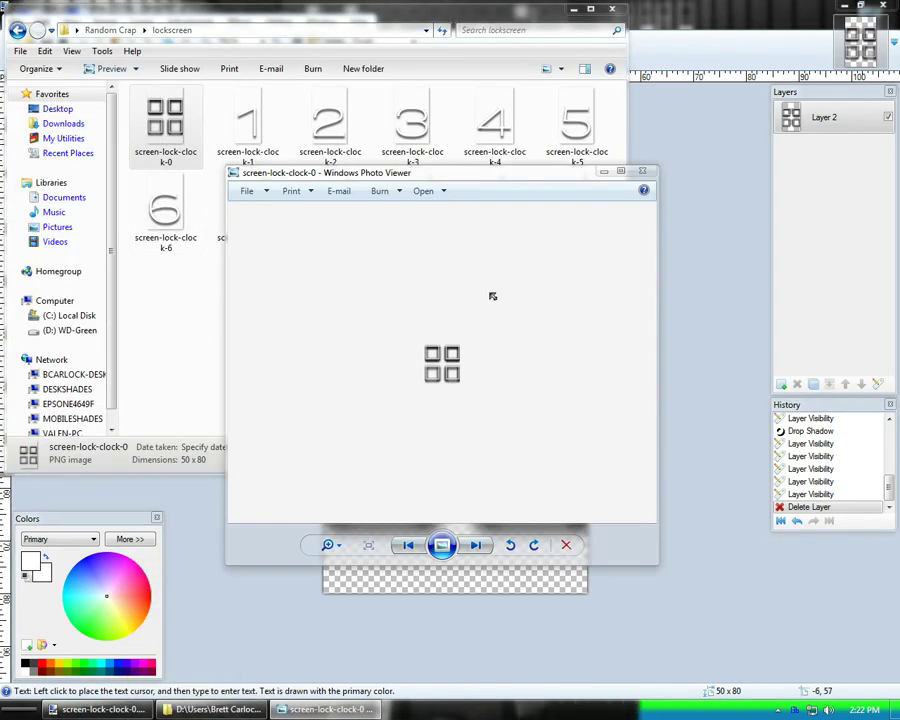
key("Right")
key("Left")
key("Left")
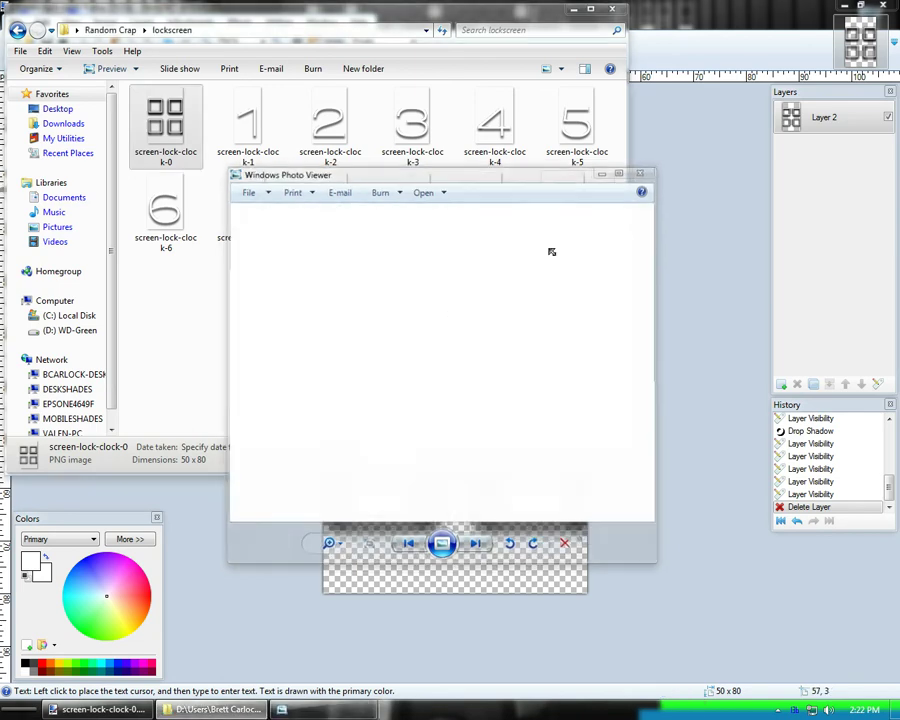
Open screen-lock-clock-1 from the lockscreen folder in Paint.NET, fit it to the window and add a new layer
mouse_move(247, 125)
left_mouse_down()
mouse_move(651, 217)
mouse_move(681, 241)
left_mouse_up()
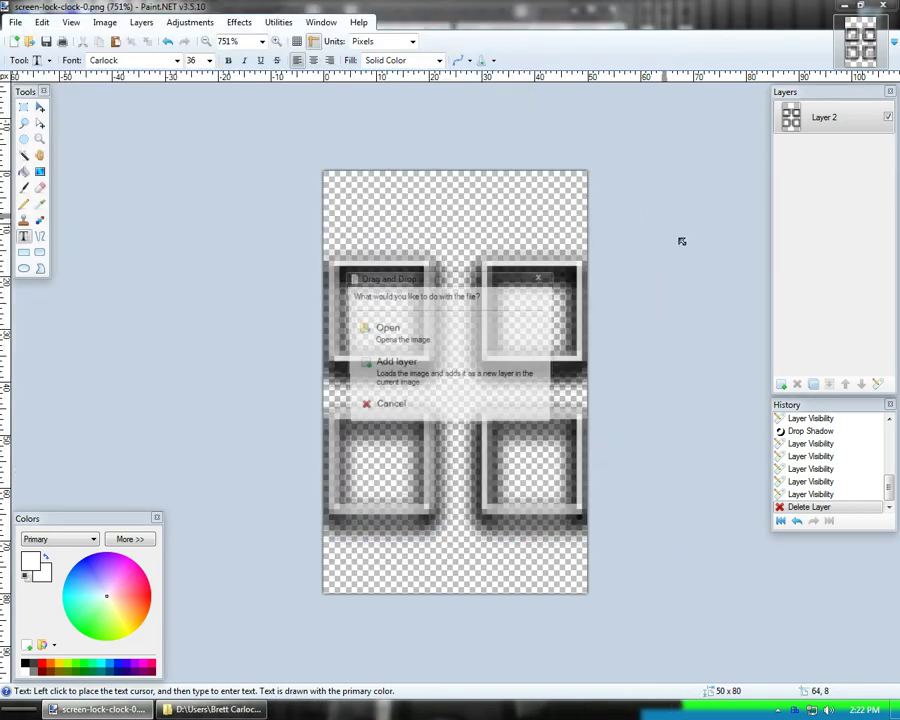
left_click(460, 340)
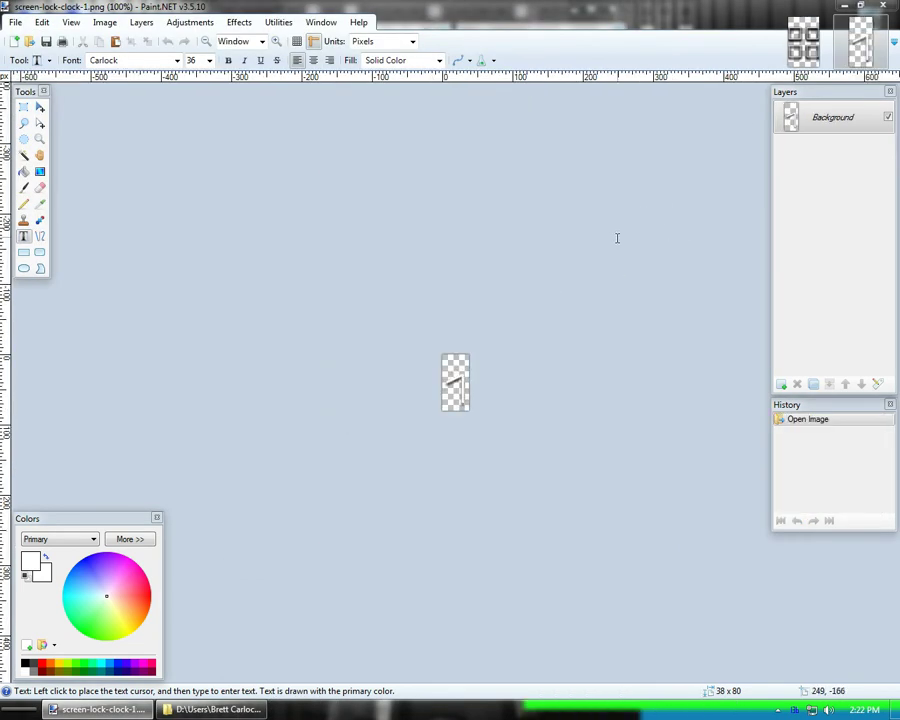
key("ctrl+b")
key("ctrl+shift+n")
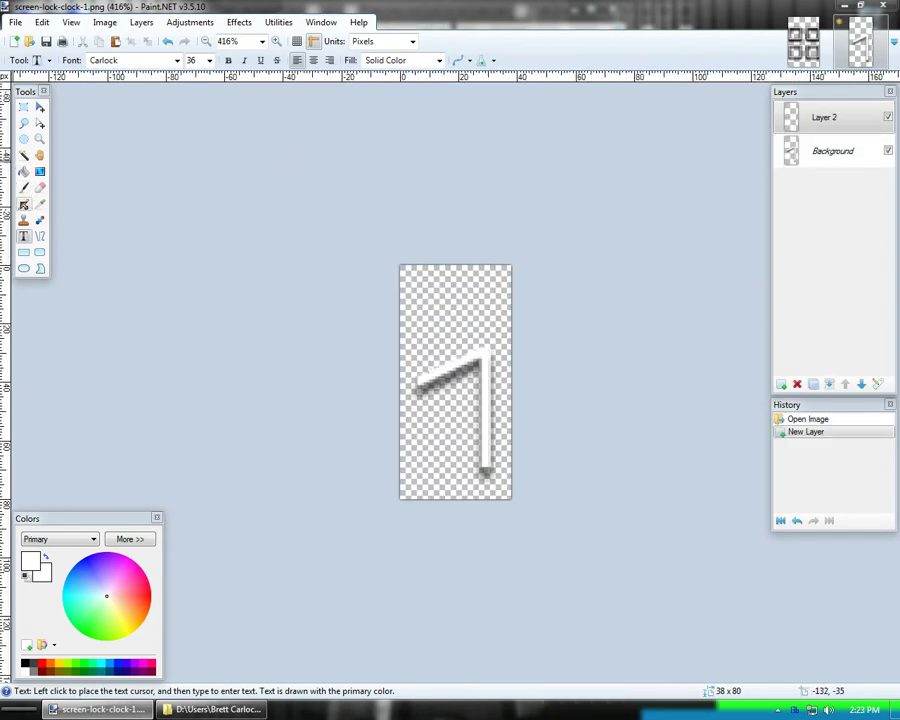
Place the digit 1 in 36-point Carlock text over the original numeral on Layer 2
left_click(407, 381)
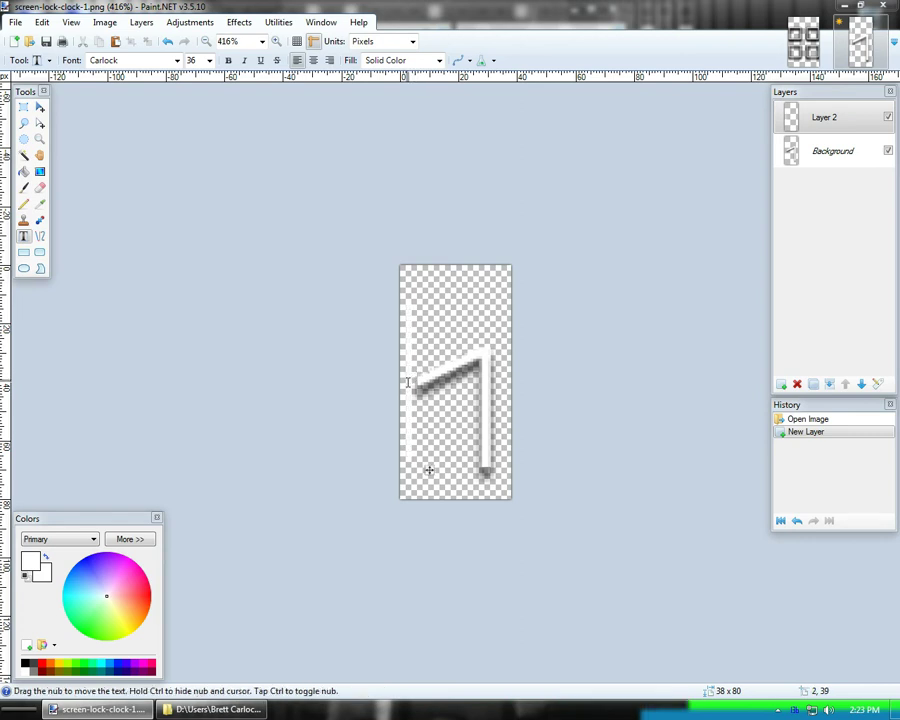
type("1")
left_click_drag(483, 471, 474, 475)
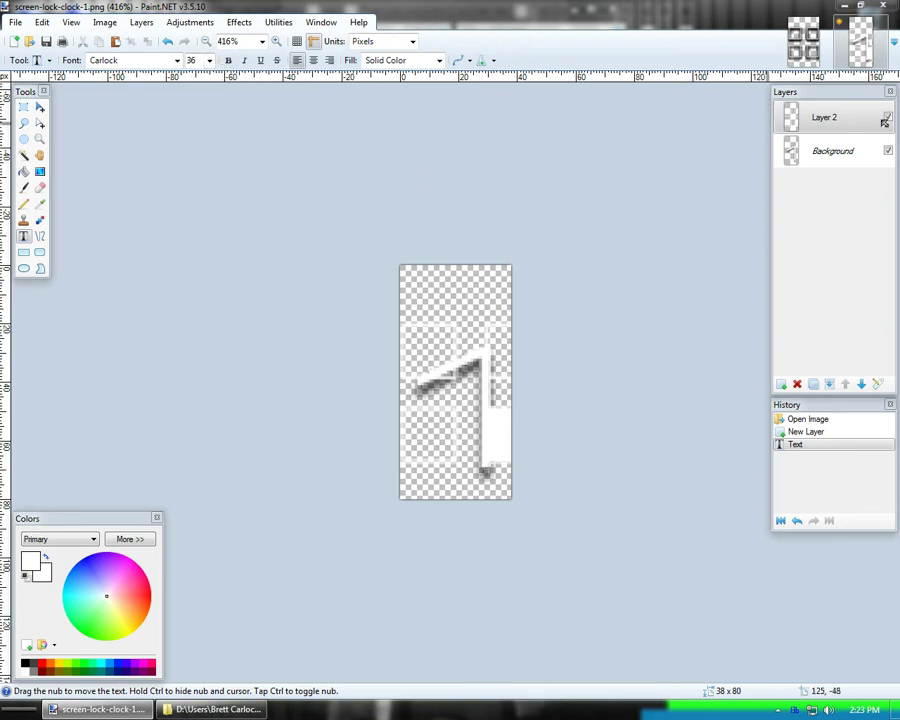
Switch to the lockscreen folder and compare the pixel dimensions of screen-lock-clock-0 and screen-lock-clock-1
key("alt+Tab")
left_click(172, 131)
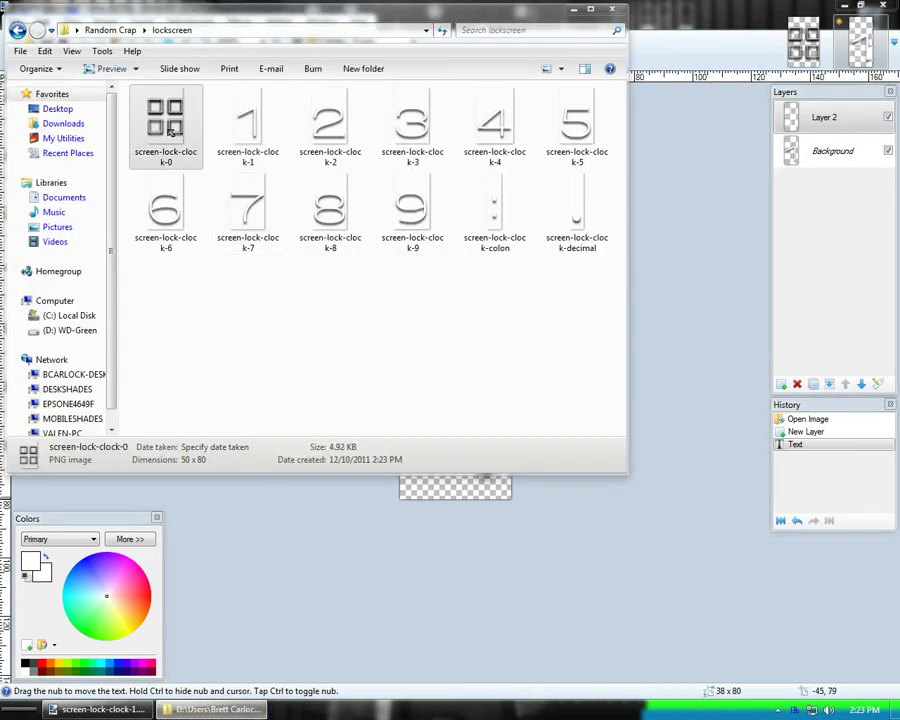
left_click(242, 124)
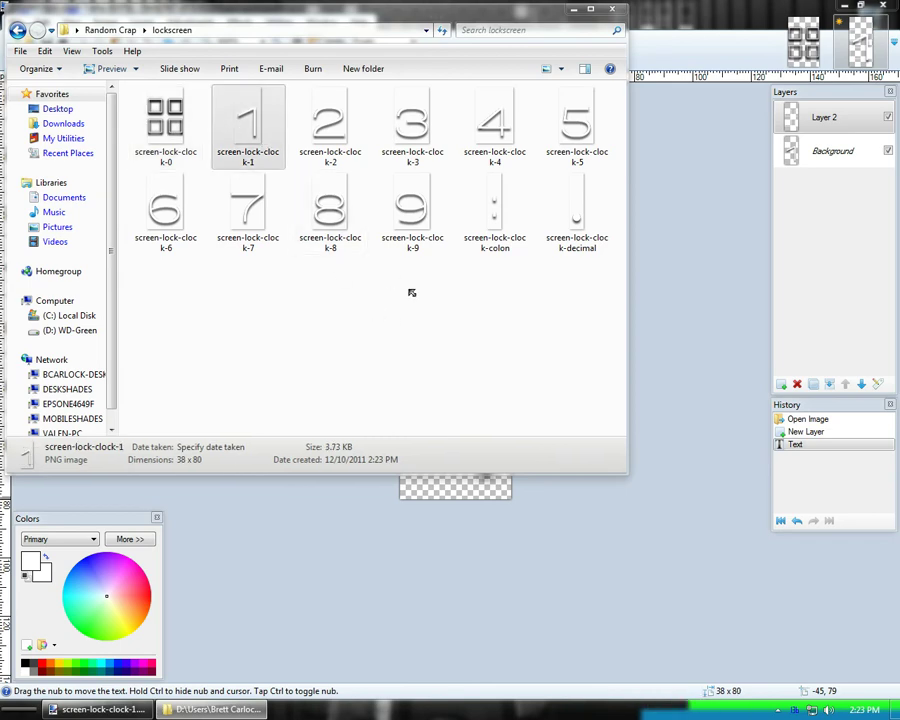
left_click(669, 5)
Set the canvas width of screen-lock-clock-1 to 50 pixels in Paint.NET
left_click(105, 22)
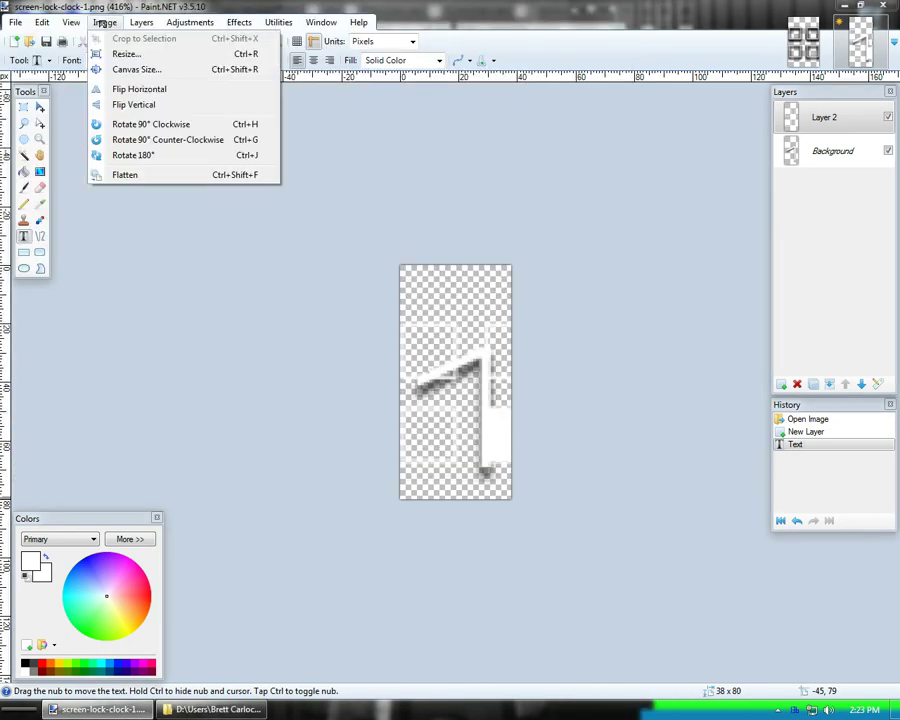
left_click(140, 69)
type("50")
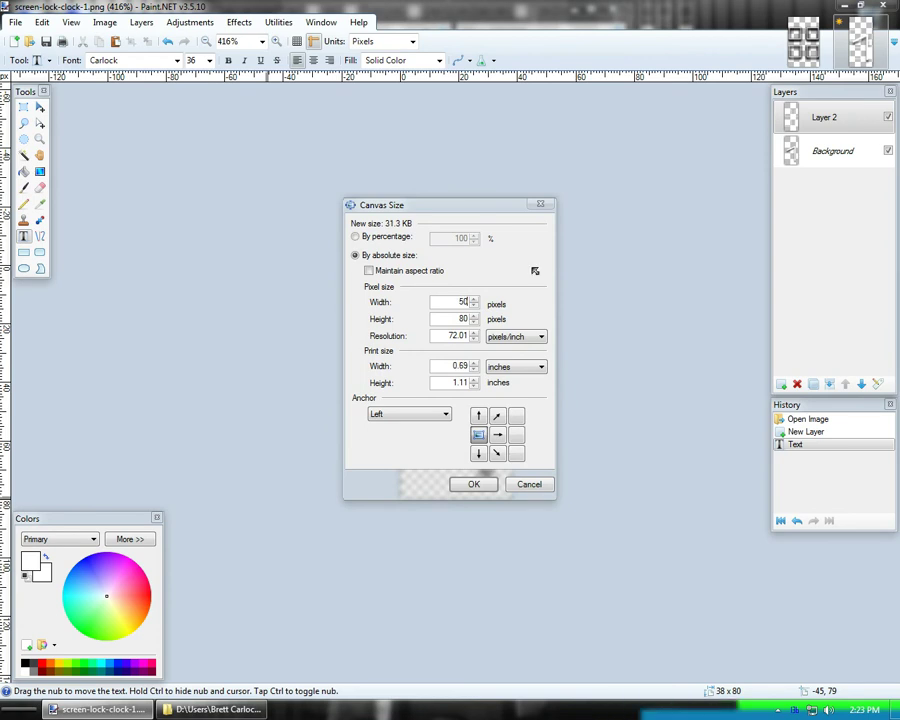
key("Return")
Erase everything on Layer 2 and place the digit 1 in Carlock text again on the widened canvas
key("ctrl+a")
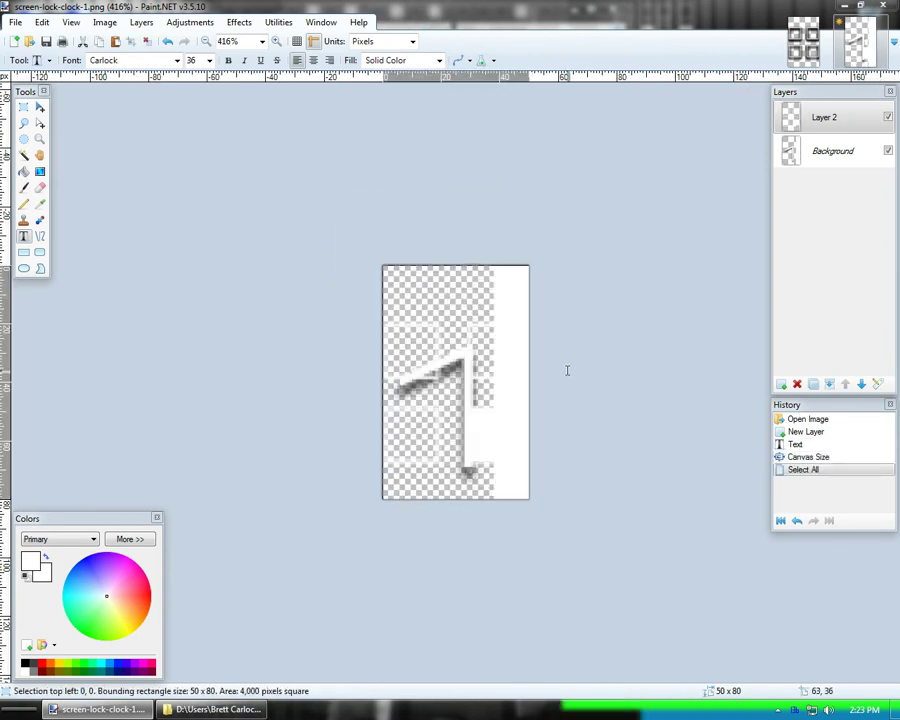
key("Delete")
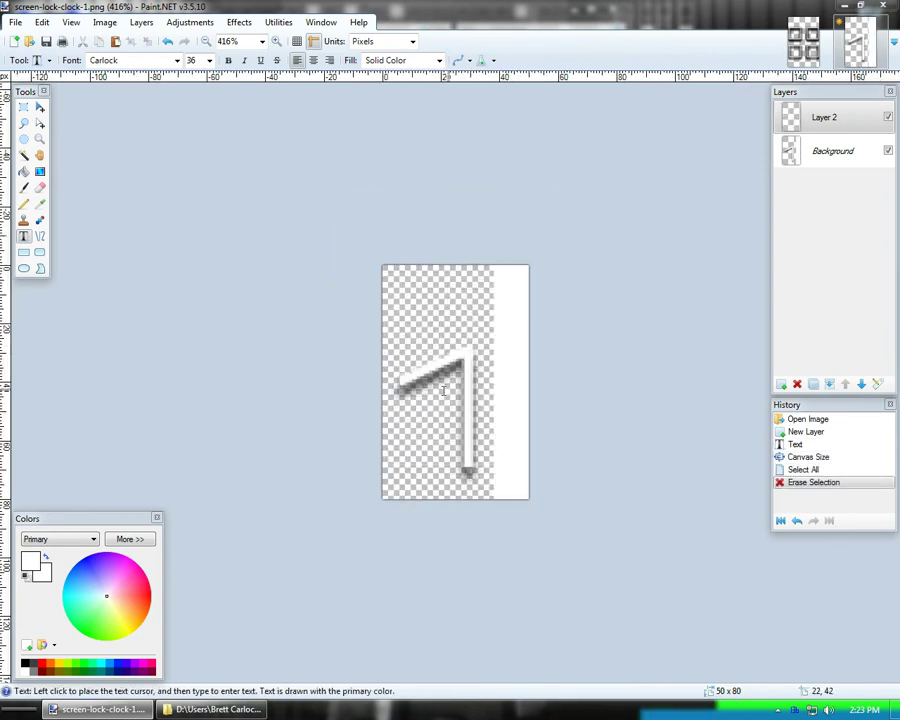
left_click(414, 402)
type("8")
left_click_drag(499, 469, 466, 445)
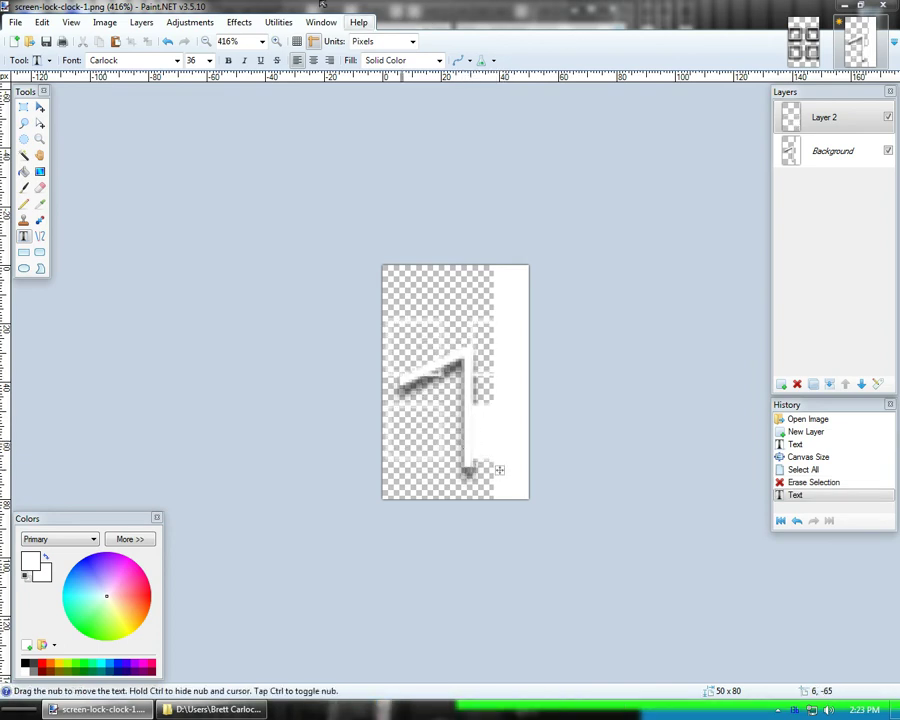
Center the Layer 2 text both horizontally and vertically, and hide the Background layer
left_click(241, 22)
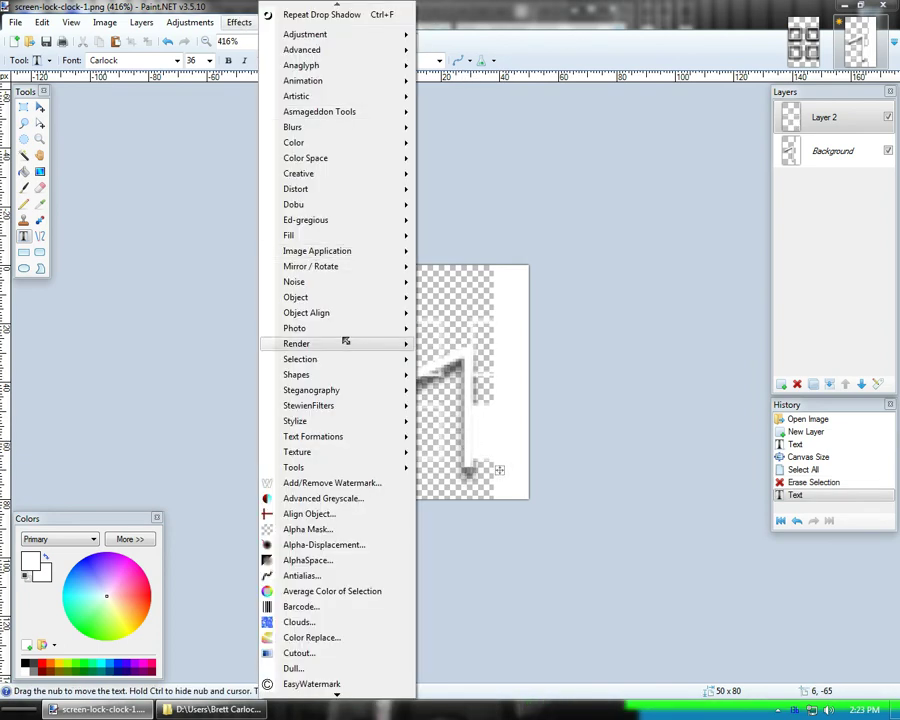
mouse_move(345, 312)
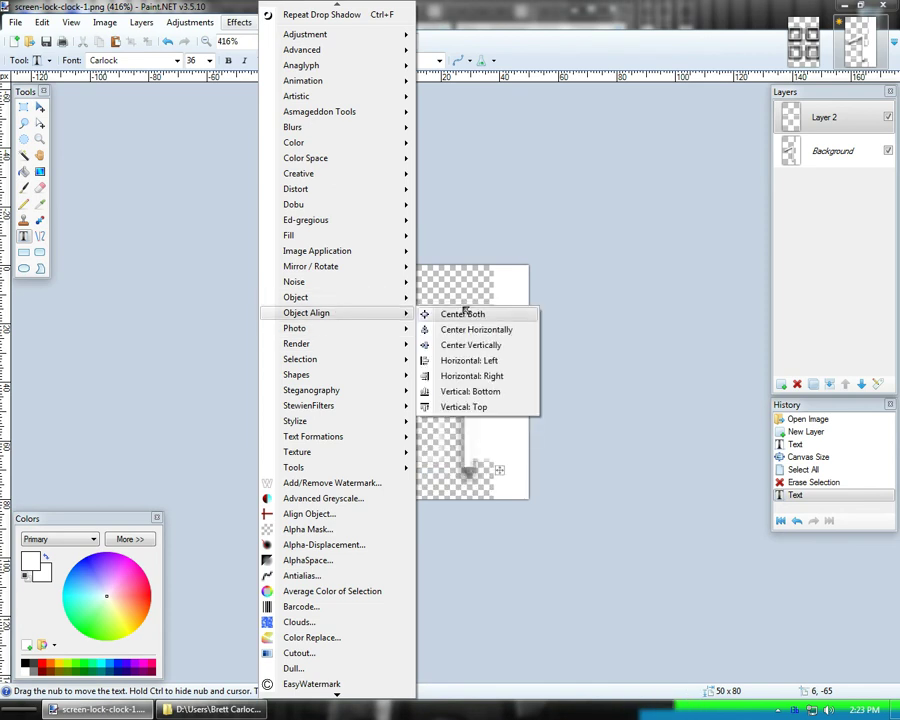
left_click(463, 314)
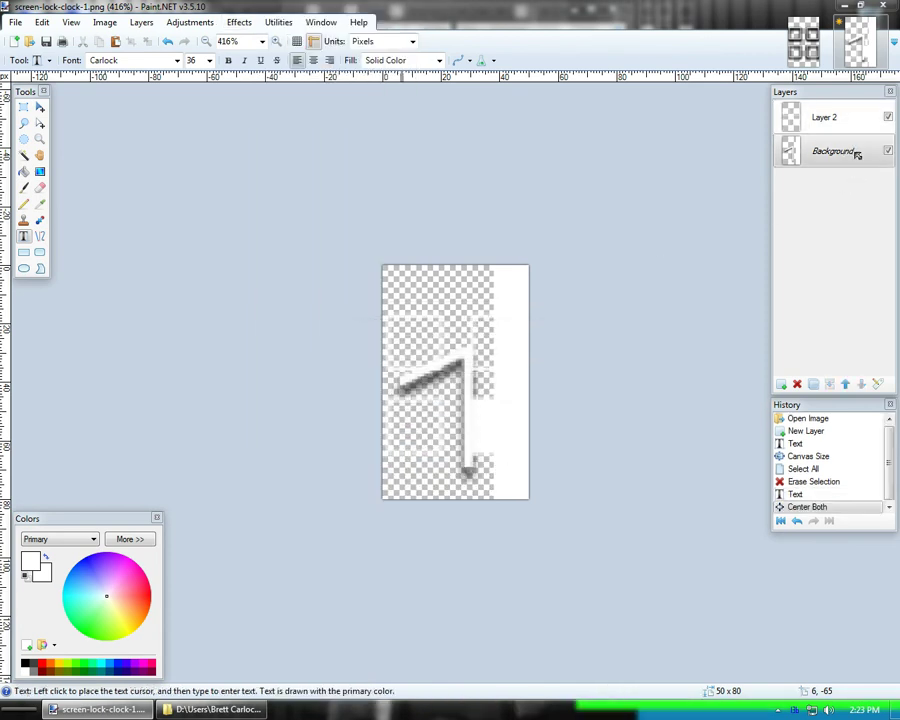
left_click(888, 151)
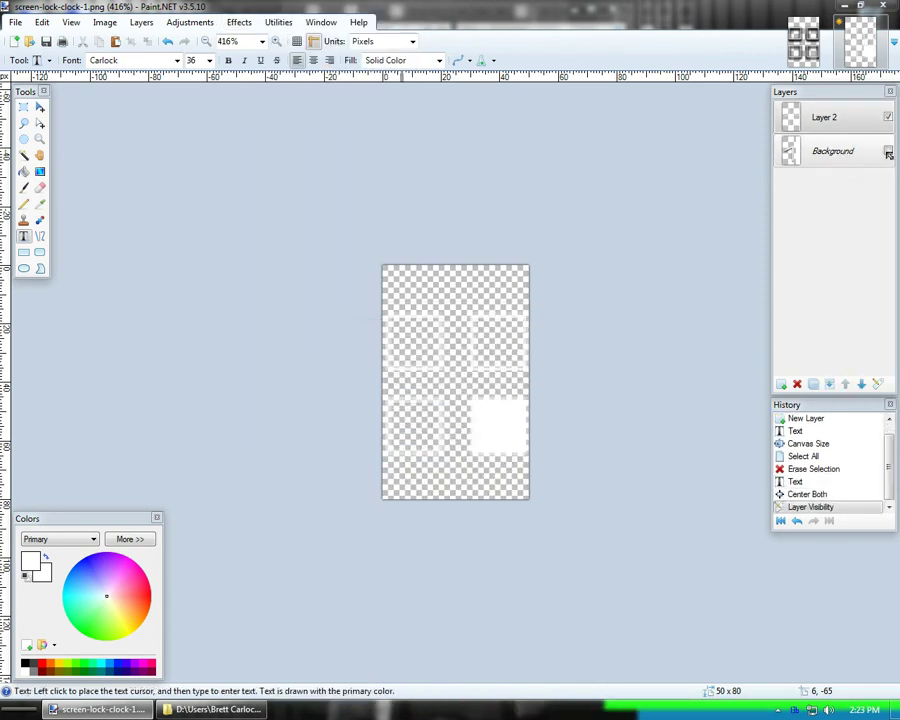
Apply a black Drop Shadow to the Layer 2 text with Offset Y 2, Widening Radius 2, Blur Radius 2 and opacity 255, keeping the original image
left_click(240, 24)
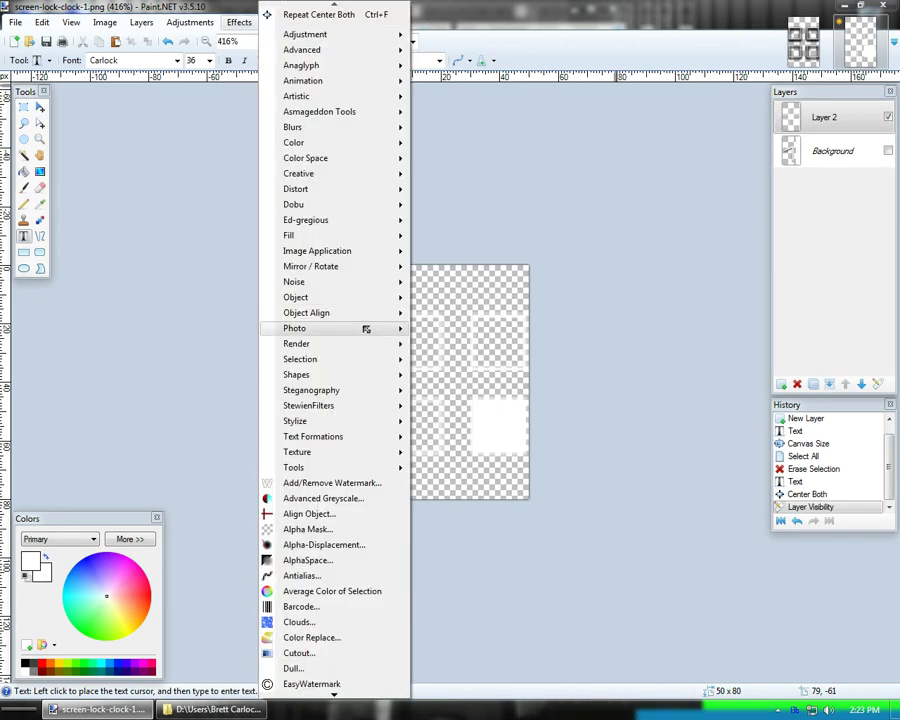
mouse_move(362, 296)
left_click(460, 376)
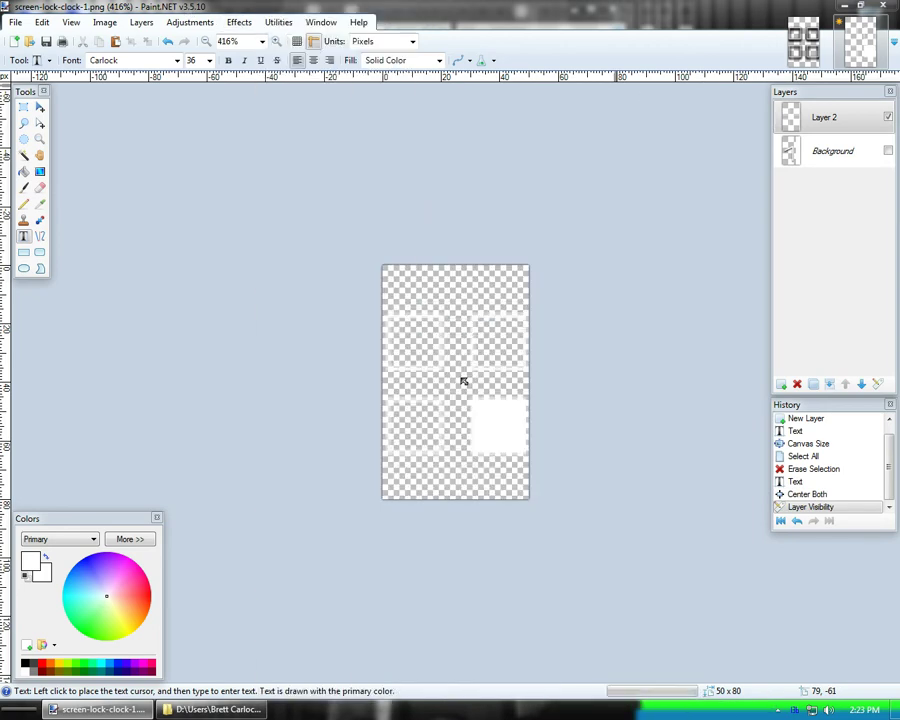
left_click_drag(429, 196, 166, 119)
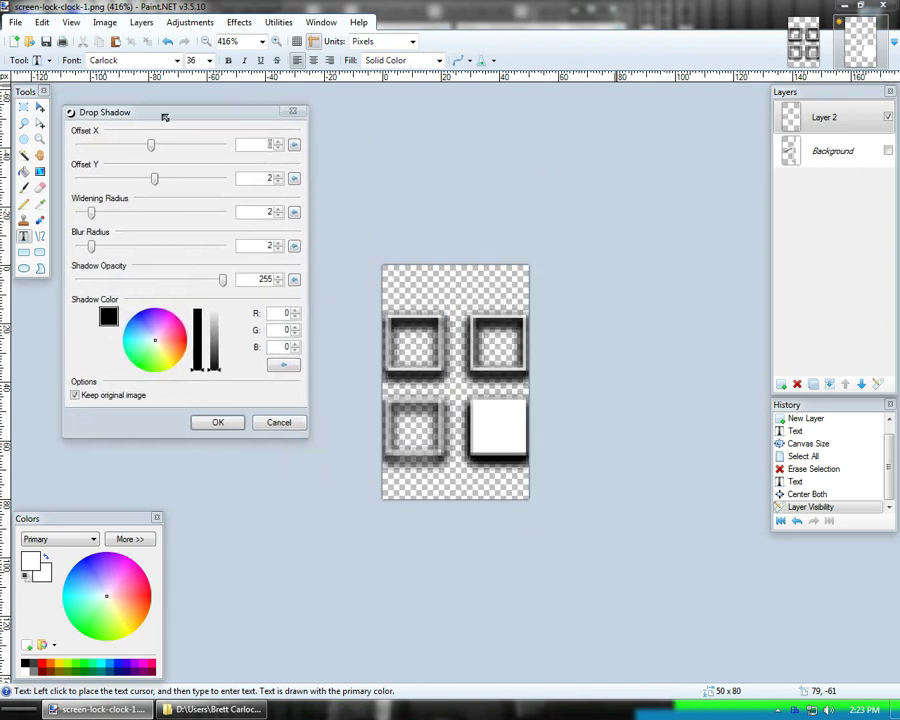
left_click(234, 423)
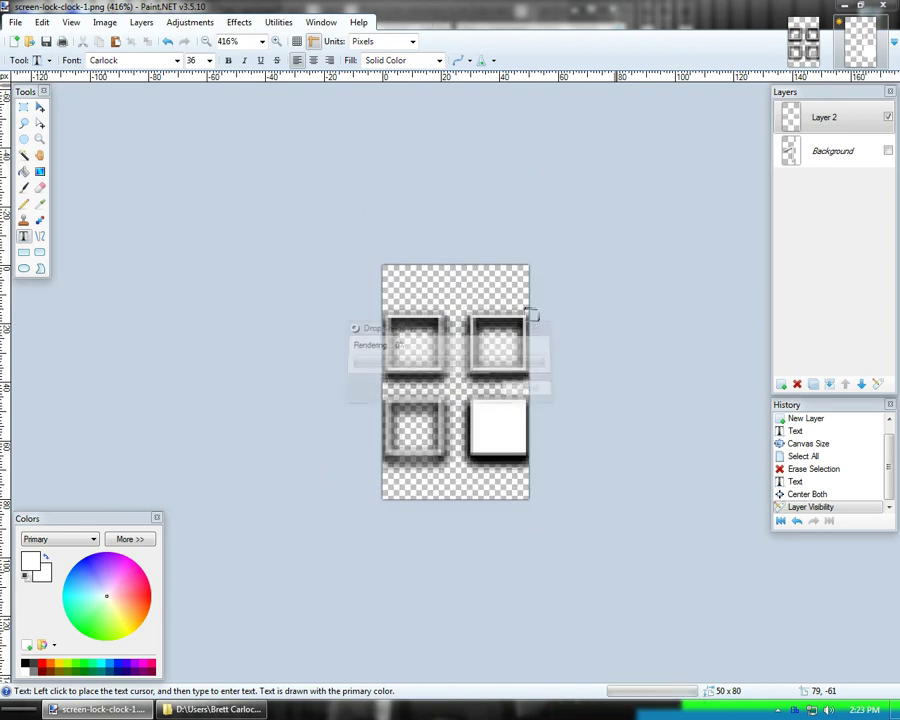
Delete the Background layer and save screen-lock-clock-1.png with auto-detected bit depth
left_click(797, 384)
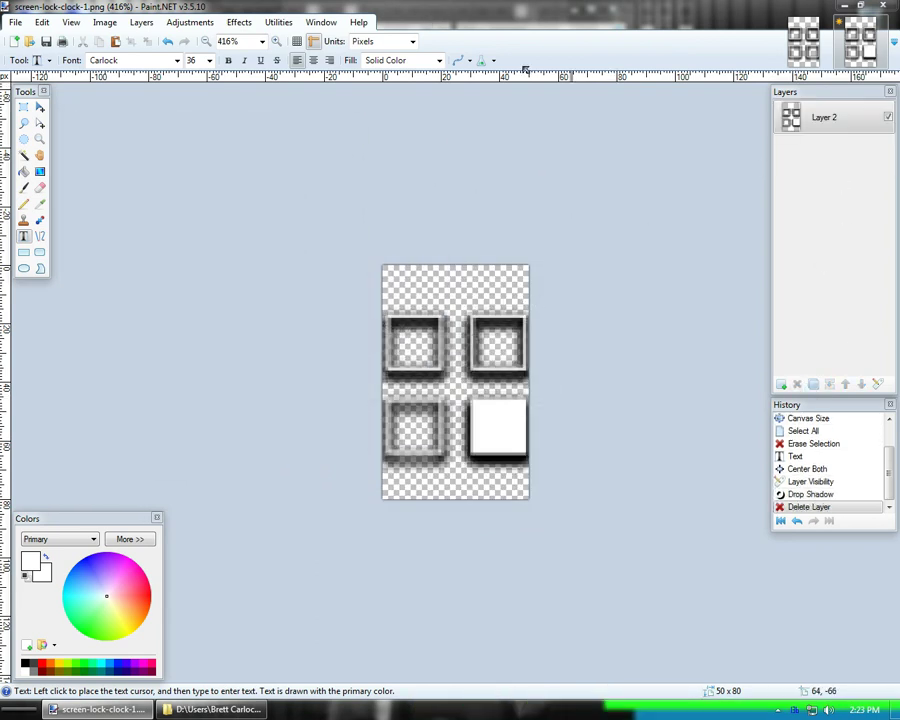
left_click(16, 22)
left_click(67, 124)
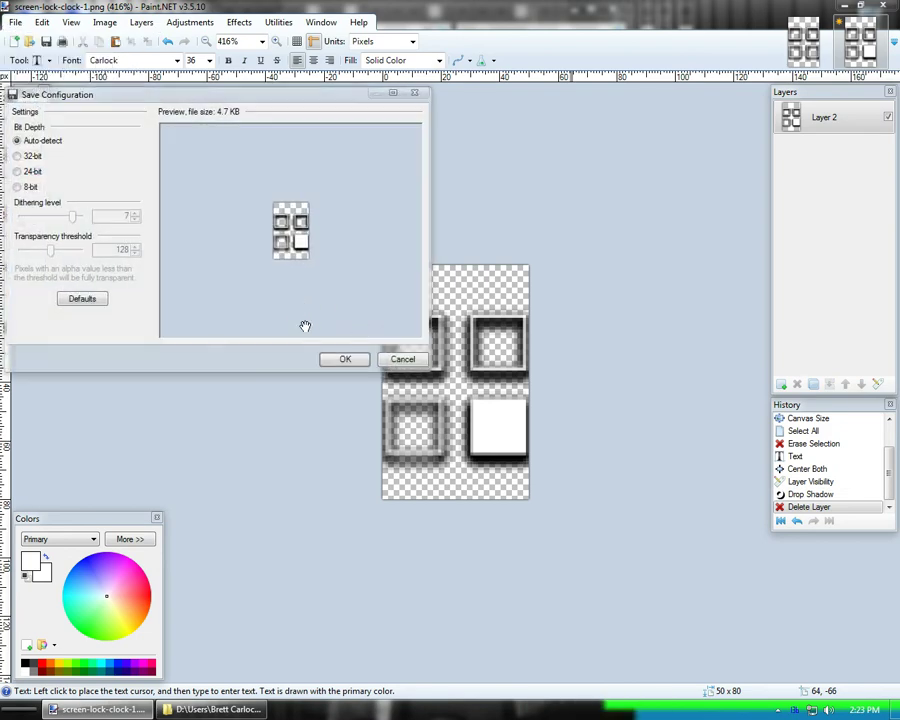
left_click(344, 358)
Switch to the lockscreen folder and compare screen-lock-clock-0, screen-lock-clock-1 and screen-lock-clock-2 in Windows Photo Viewer
left_click(225, 708)
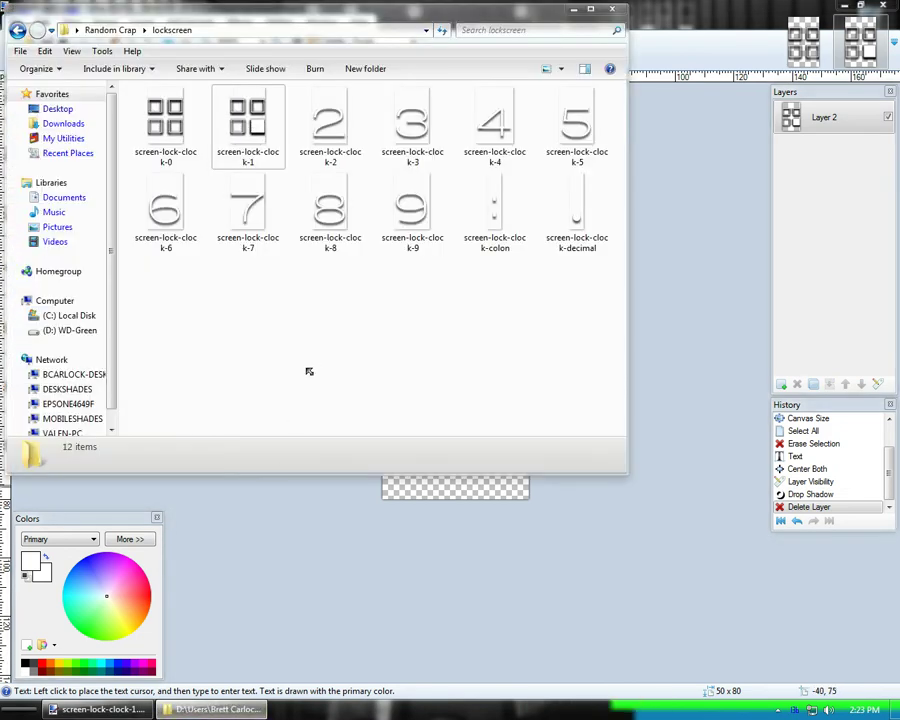
left_click(150, 107)
double_click(150, 107)
scroll(362, 341, "down", 1)
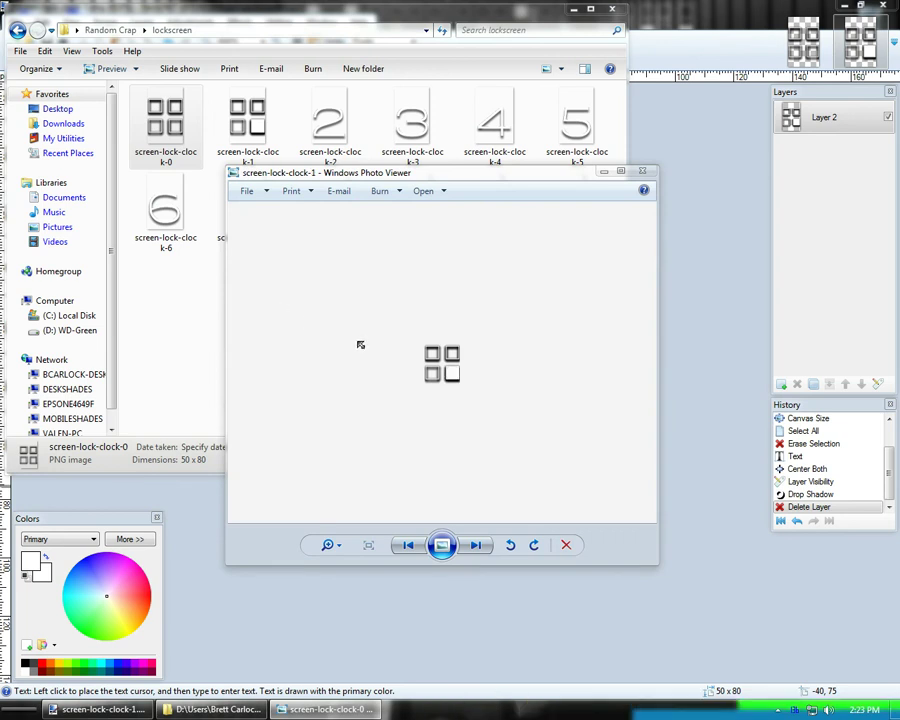
scroll(345, 373, "up", 1)
scroll(339, 380, "down", 1)
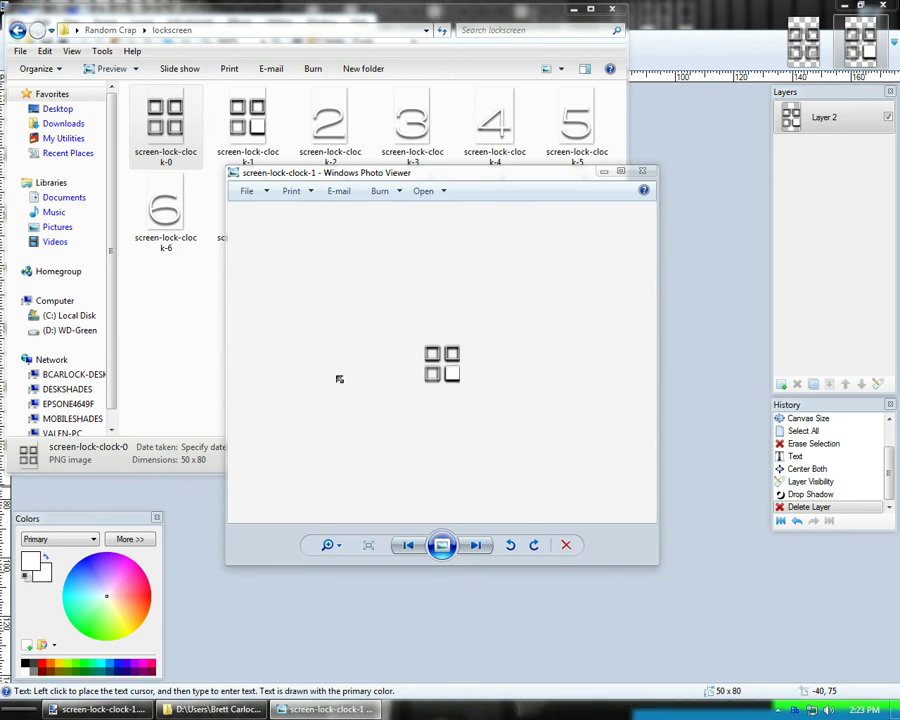
scroll(350, 387, "up", 1)
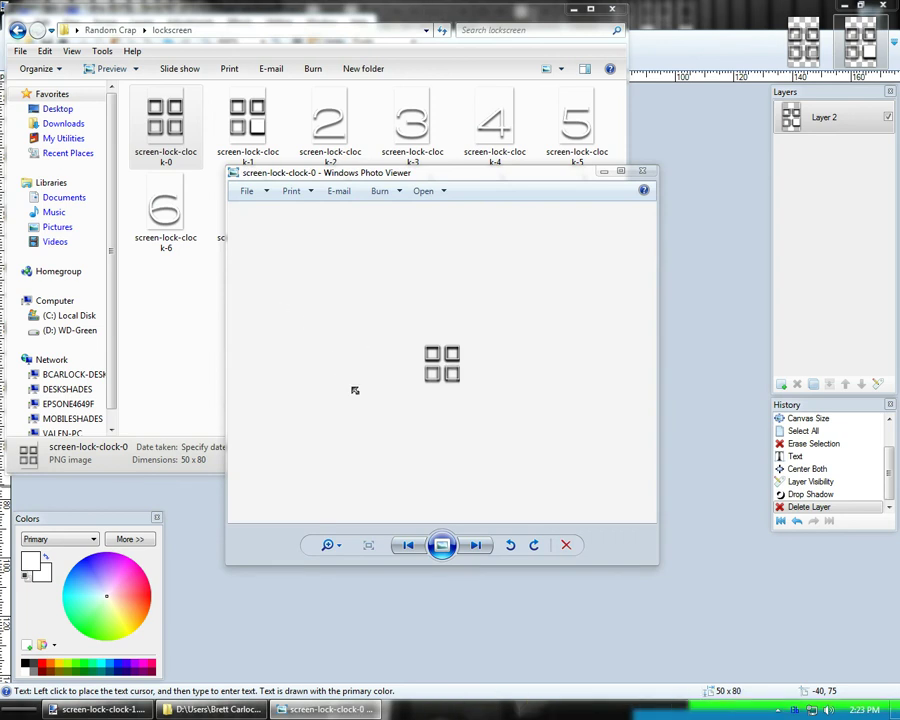
scroll(362, 397, "down", 1)
scroll(342, 428, "down", 1)
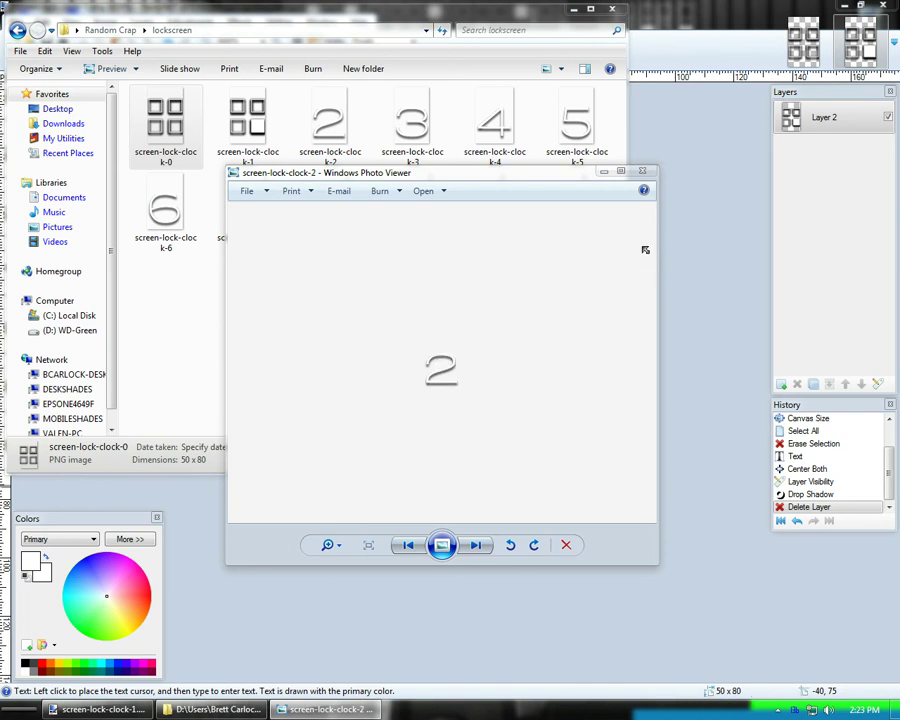
left_click(643, 171)
left_click(460, 263)
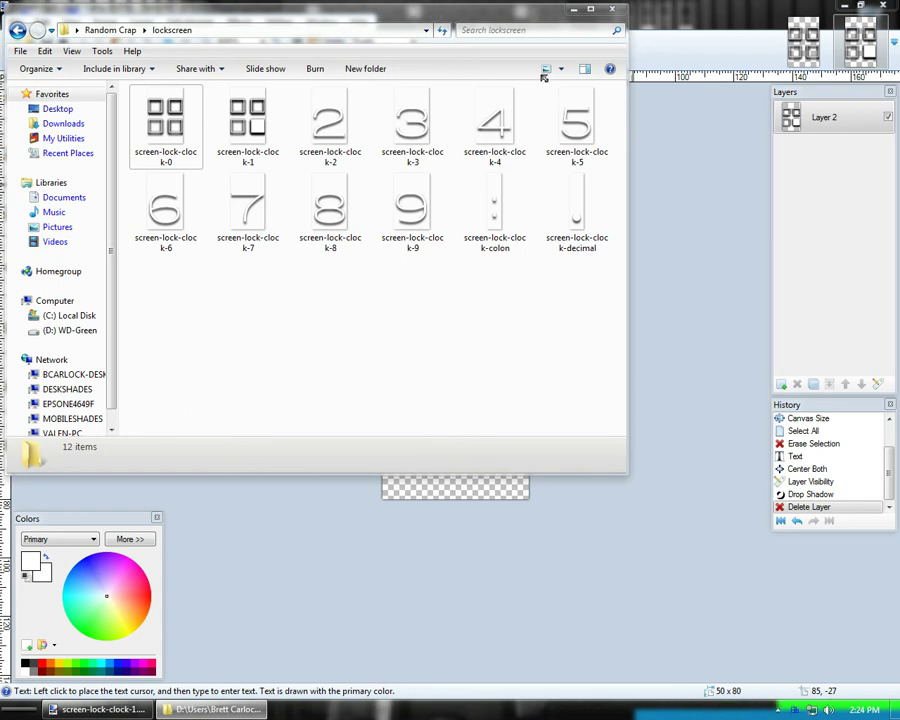
Close the lockscreen folder window and exit Paint.NET
left_click(617, 10)
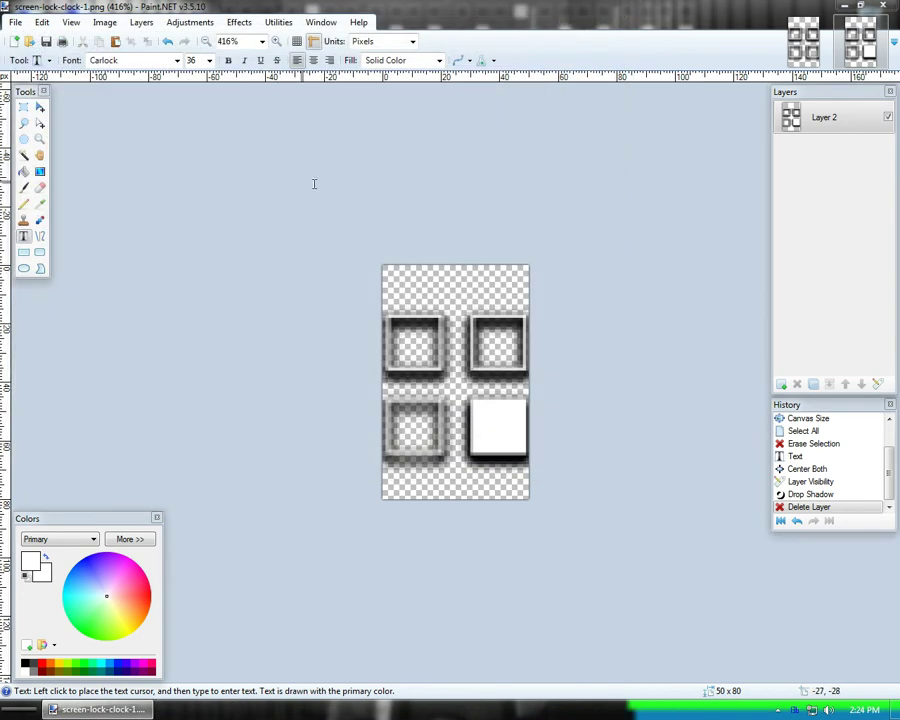
left_click(864, 6)
left_click(709, 86)
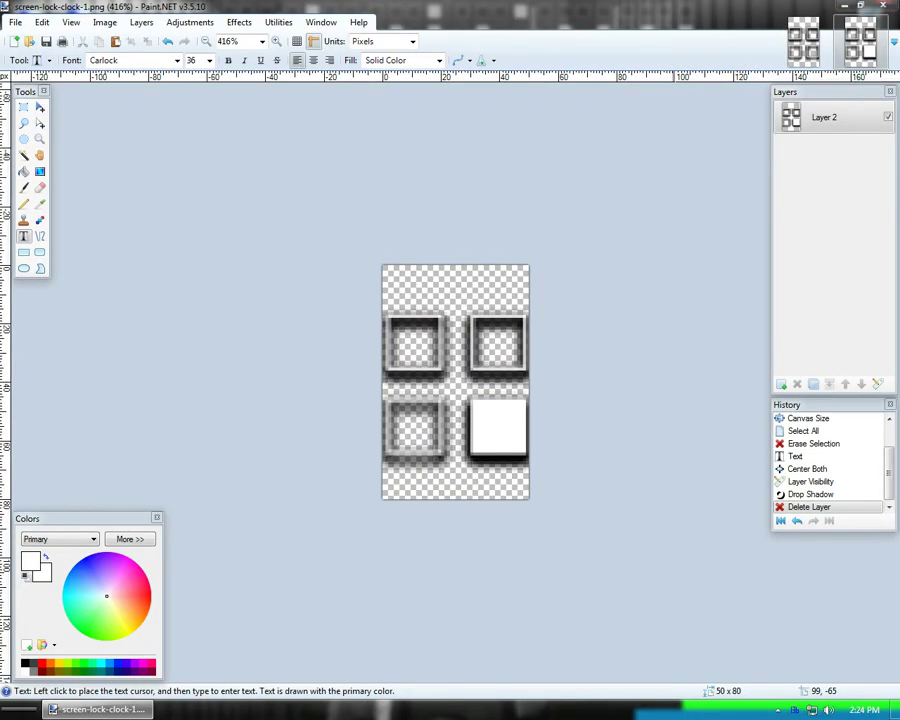
left_click(884, 6)
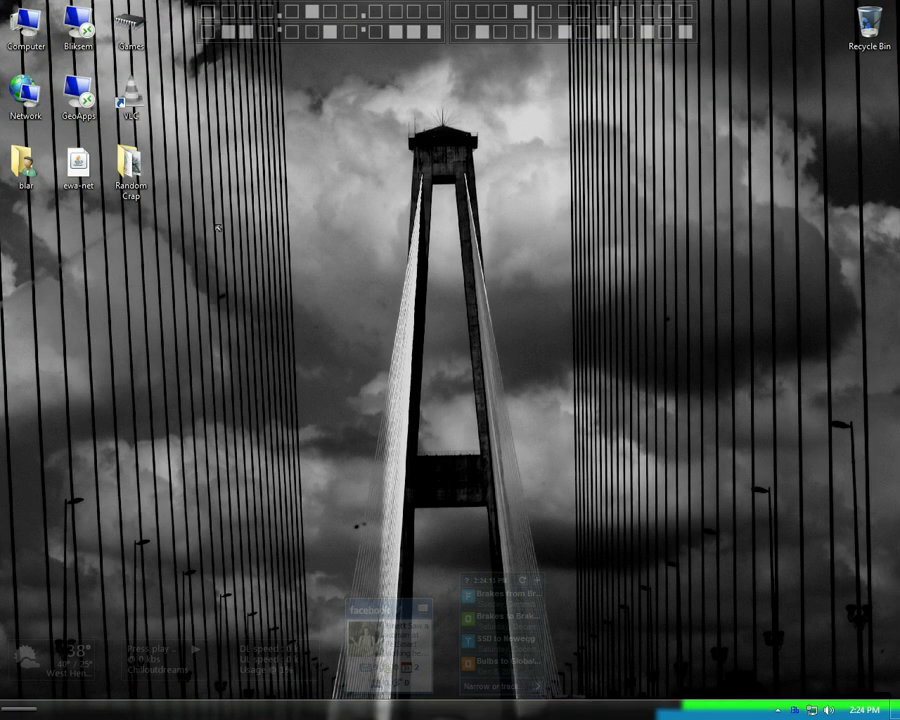